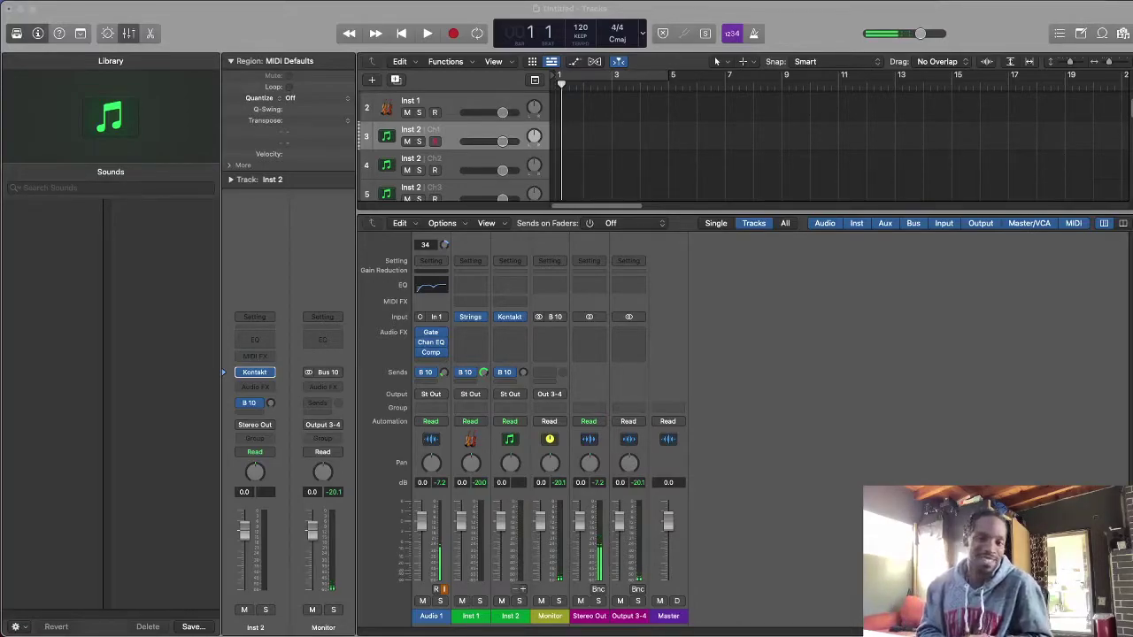
# Set the cycle range from bar 1 to bar 9 and hide the Library, leaving only the Inspector beside the tracks.
pyautogui.click(515, 613)
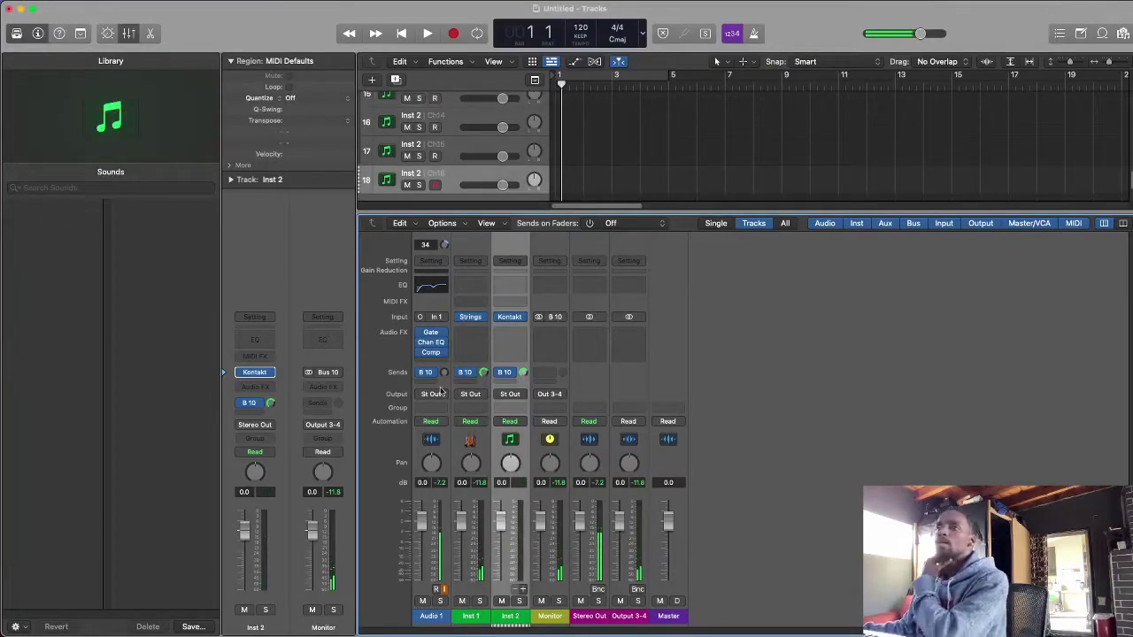
pyautogui.moveTo(563, 76); pyautogui.dragTo(779, 139)
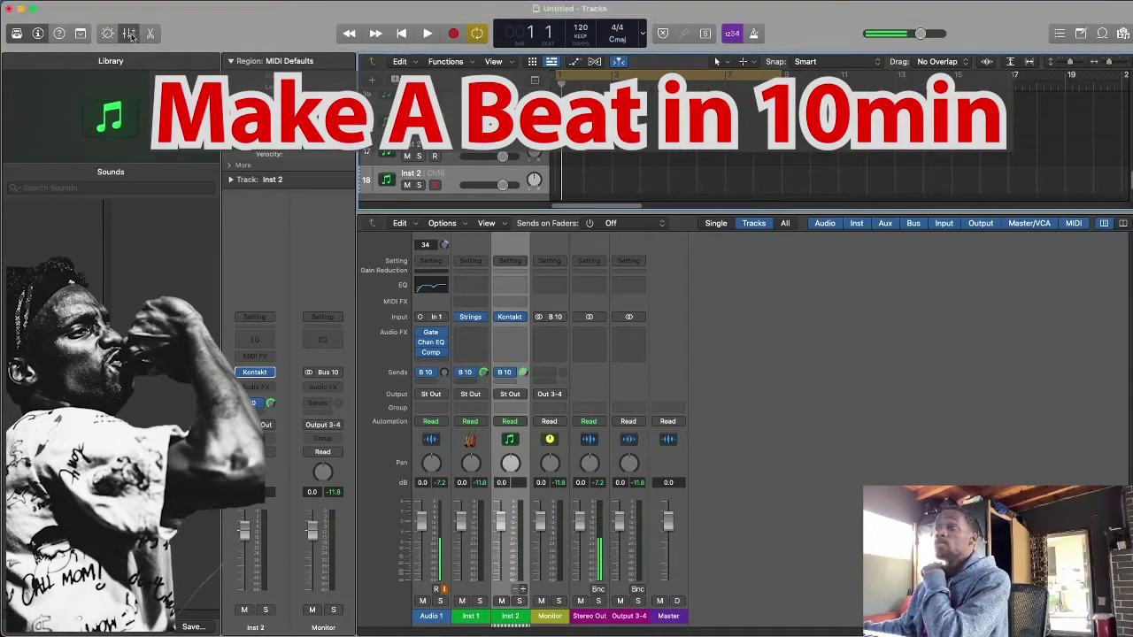
pyautogui.click(38, 34)
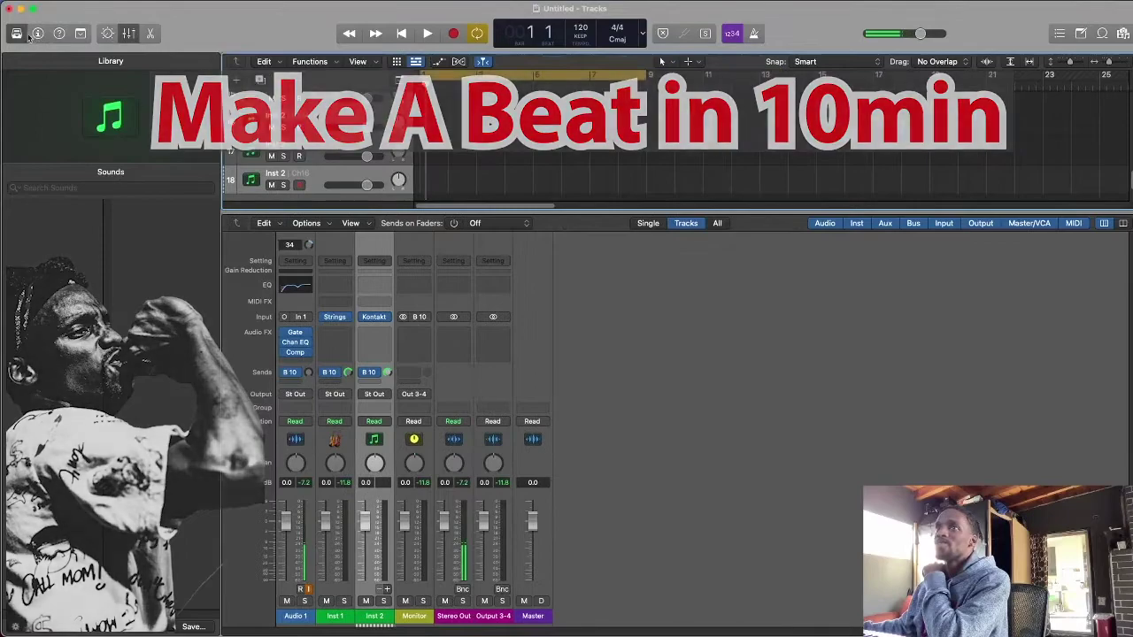
pyautogui.click(16, 34)
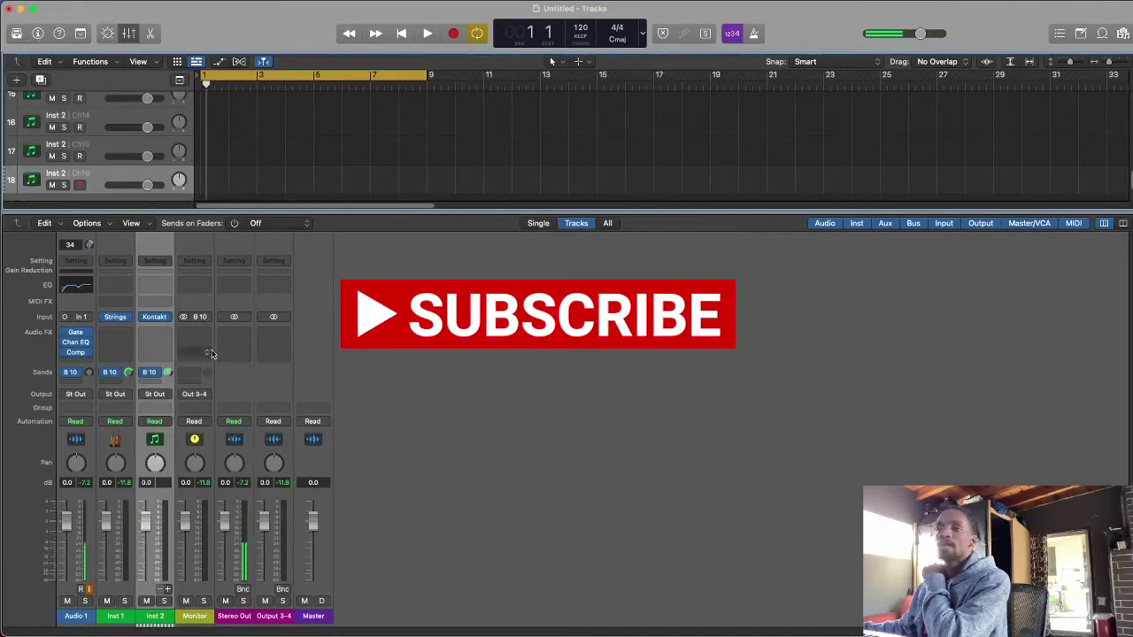
pyautogui.click(38, 33)
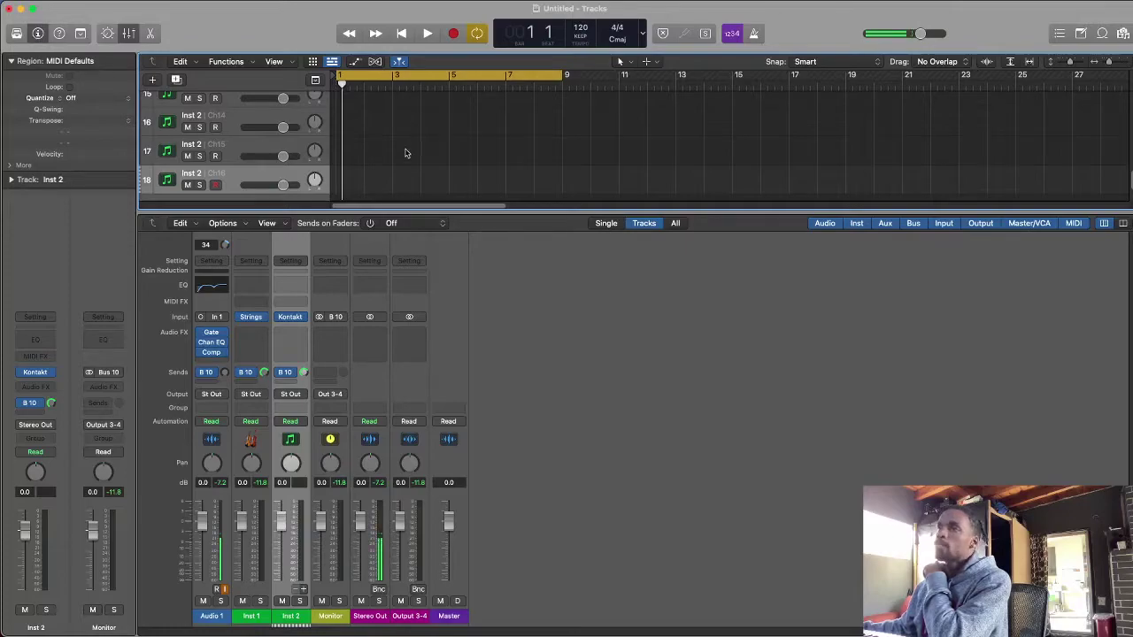
# Load the Joe's Jam instrument from Scarbee A-200 in the Vintage Keys library into Inst 2's Kontakt.
pyautogui.scroll(15, 398, 168)
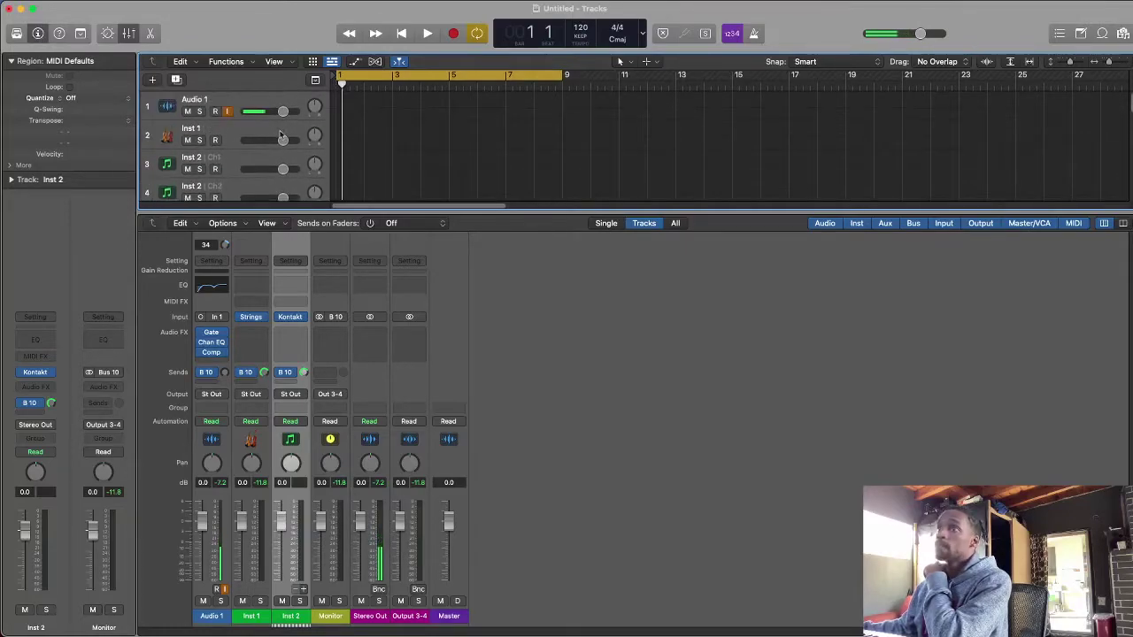
pyautogui.click(278, 157)
pyautogui.click(292, 317)
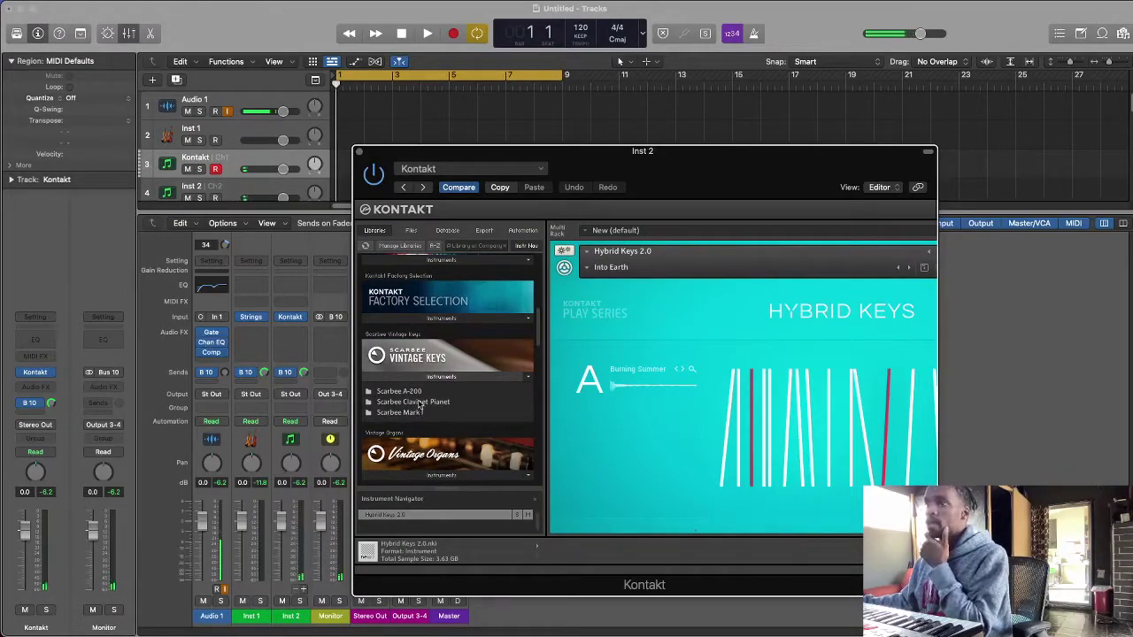
pyautogui.click(416, 395)
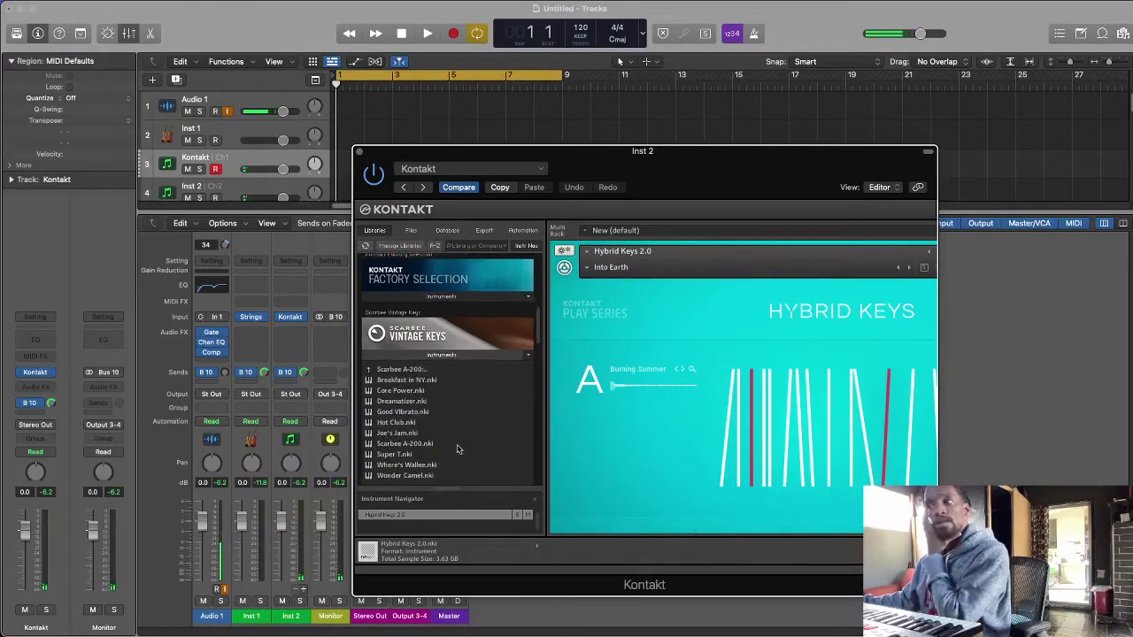
pyautogui.click(411, 435)
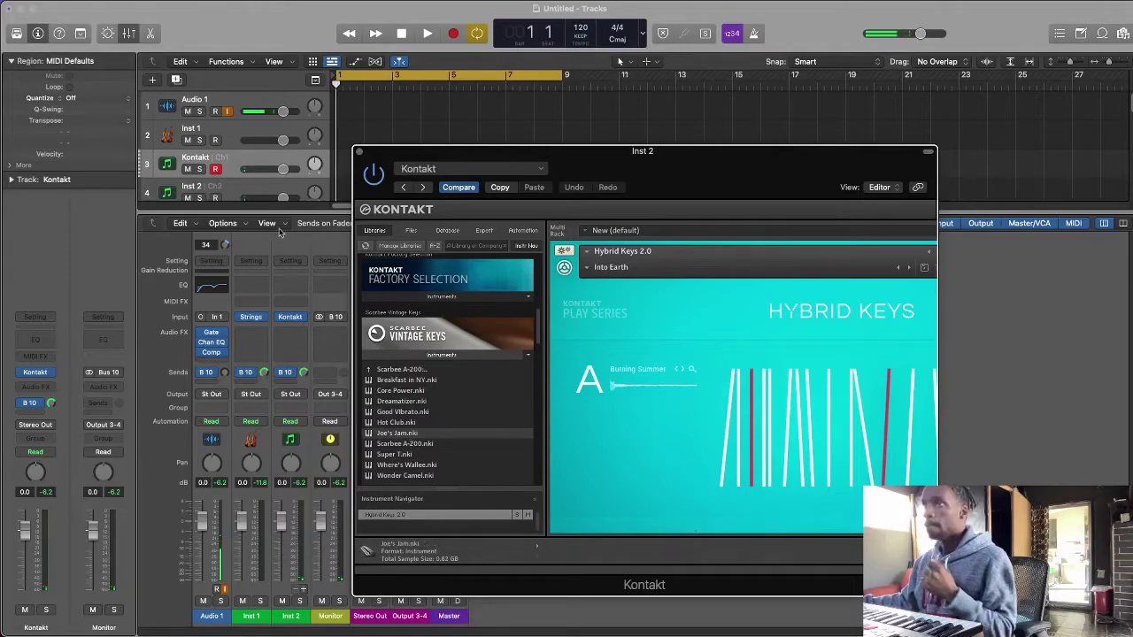
# Select the Kontakt Ch2 track and set Joe's Jam's effect preset to Breakfast in NY.
pyautogui.click(230, 188)
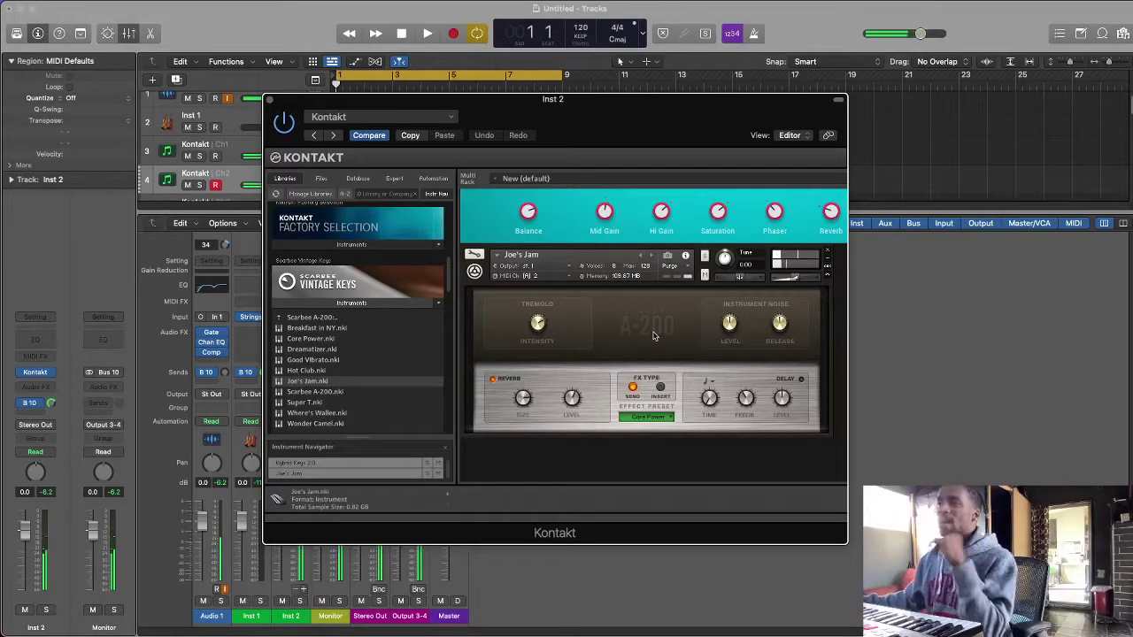
pyautogui.click(667, 424)
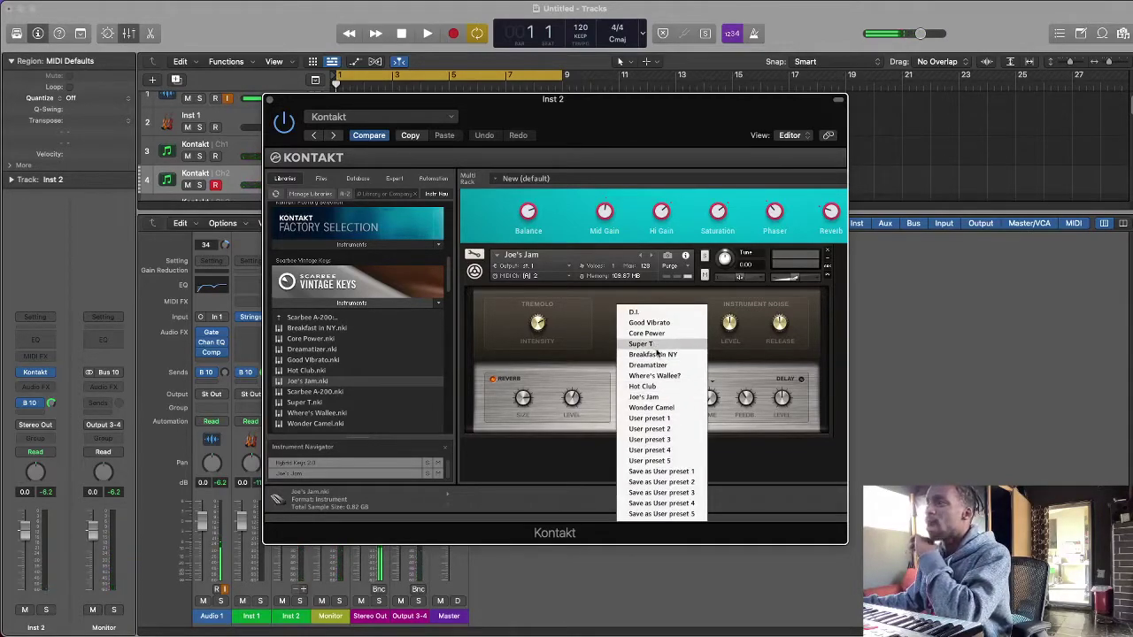
pyautogui.click(656, 355)
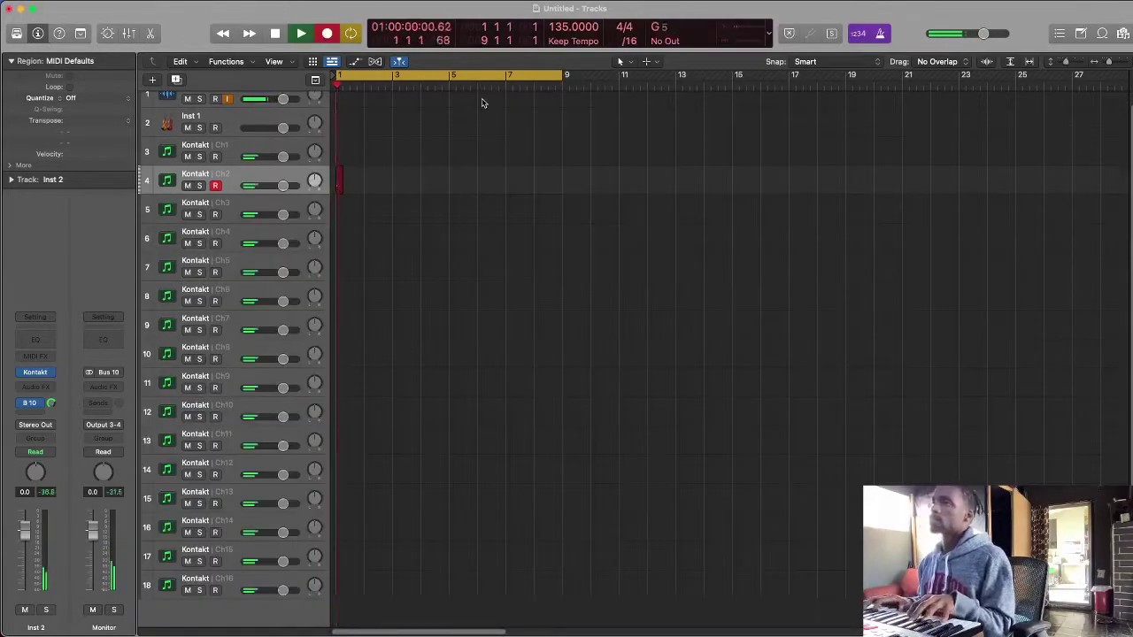
# Stop recording and delete the short take on the Kontakt Ch2 track.
pyautogui.press('space')
pyautogui.press('space')
pyautogui.press('Delete')
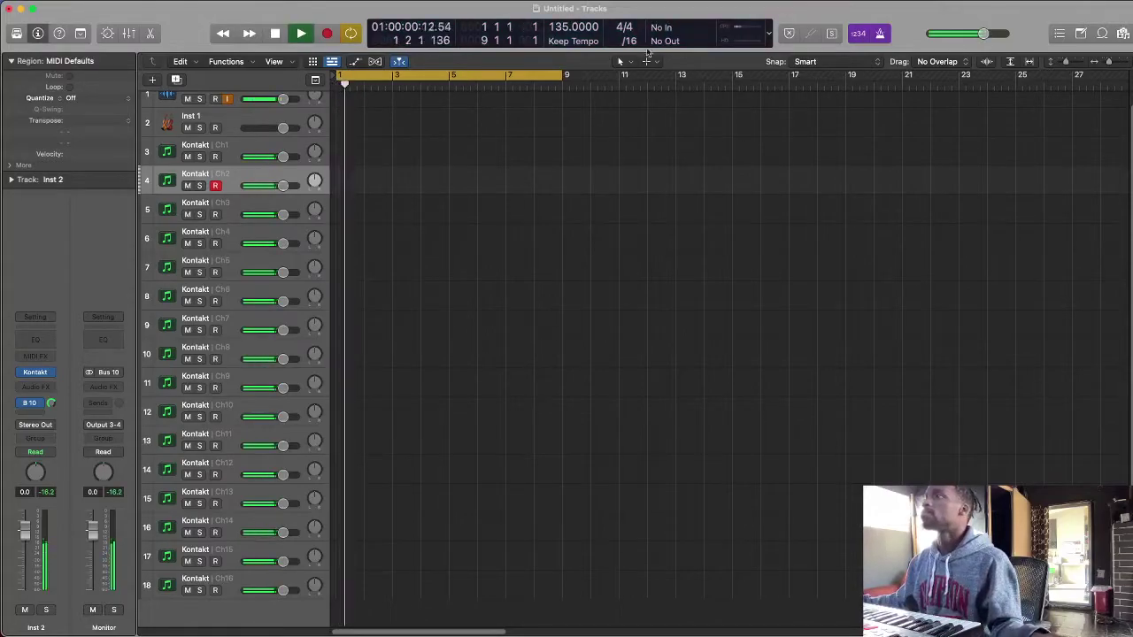
# Stop playback and set the project tempo to 145.
pyautogui.press('space')
pyautogui.doubleClick(555, 28)
pyautogui.write('1')
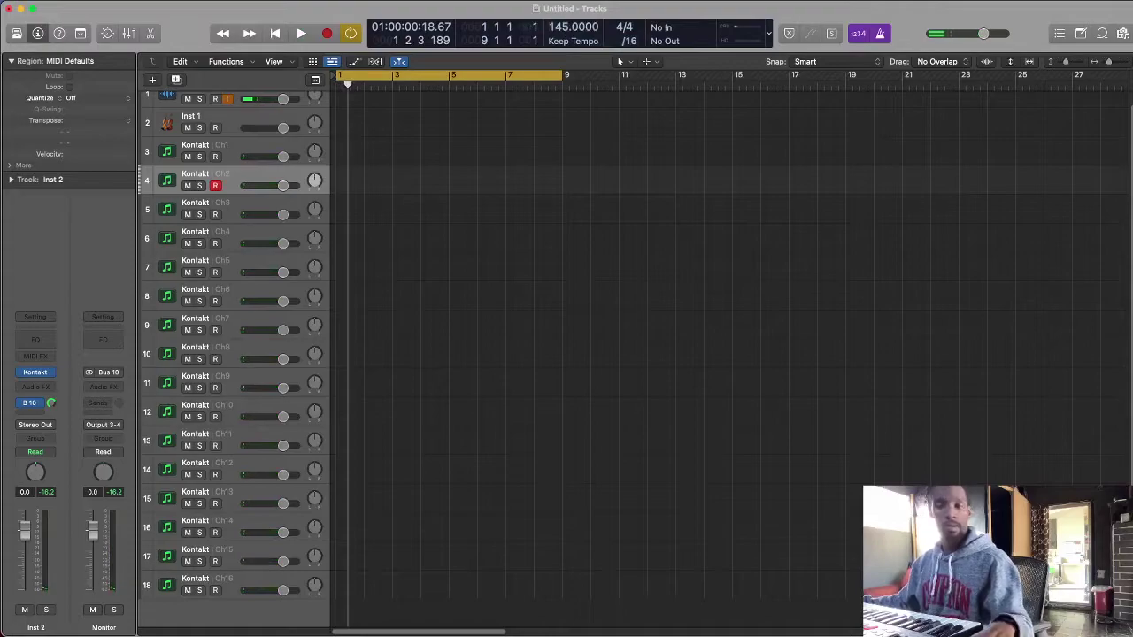
# Record an eight-bar chord part on the Kontakt Ch2 track and quantize it to 1/16 Note.
pyautogui.press('space')
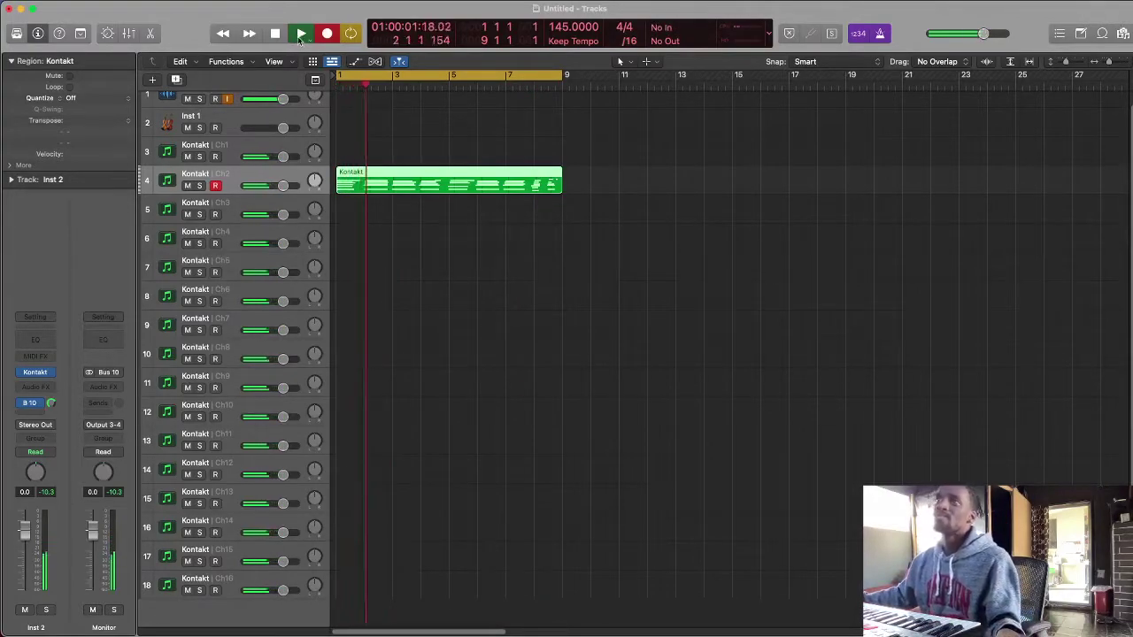
pyautogui.press('q')
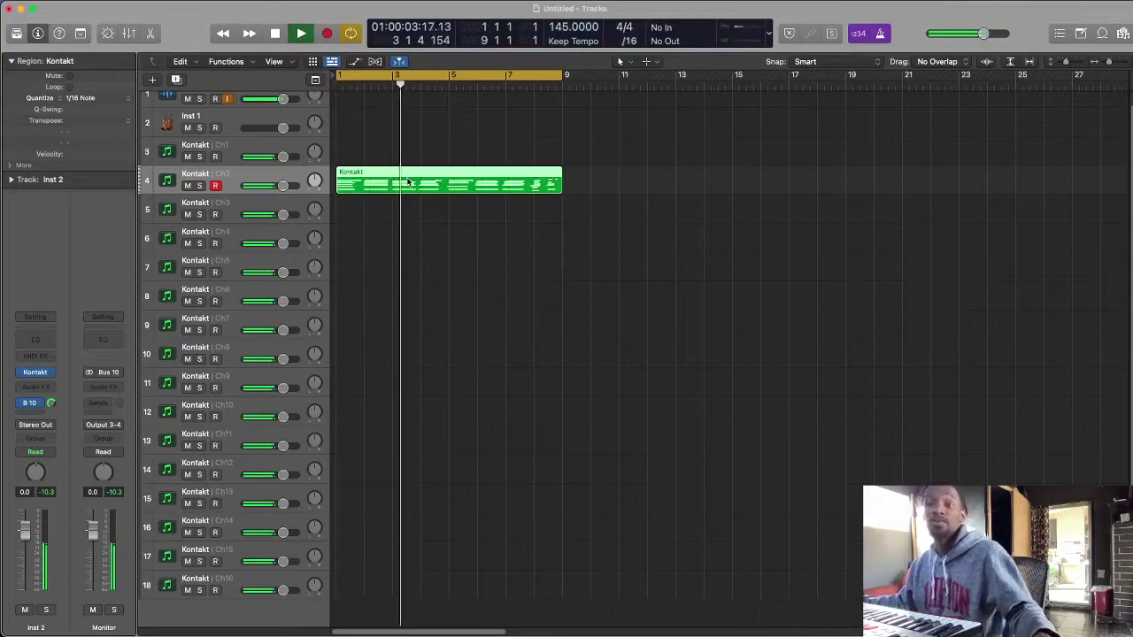
# Open the recorded region in the Piano Roll and align the stray notes near bars 1, 2 and 5 with the bar starts.
pyautogui.doubleClick(474, 184)
pyautogui.click(329, 528)
pyautogui.moveTo(328, 528); pyautogui.dragTo(333, 529)
pyautogui.moveTo(857, 563); pyautogui.dragTo(834, 472)
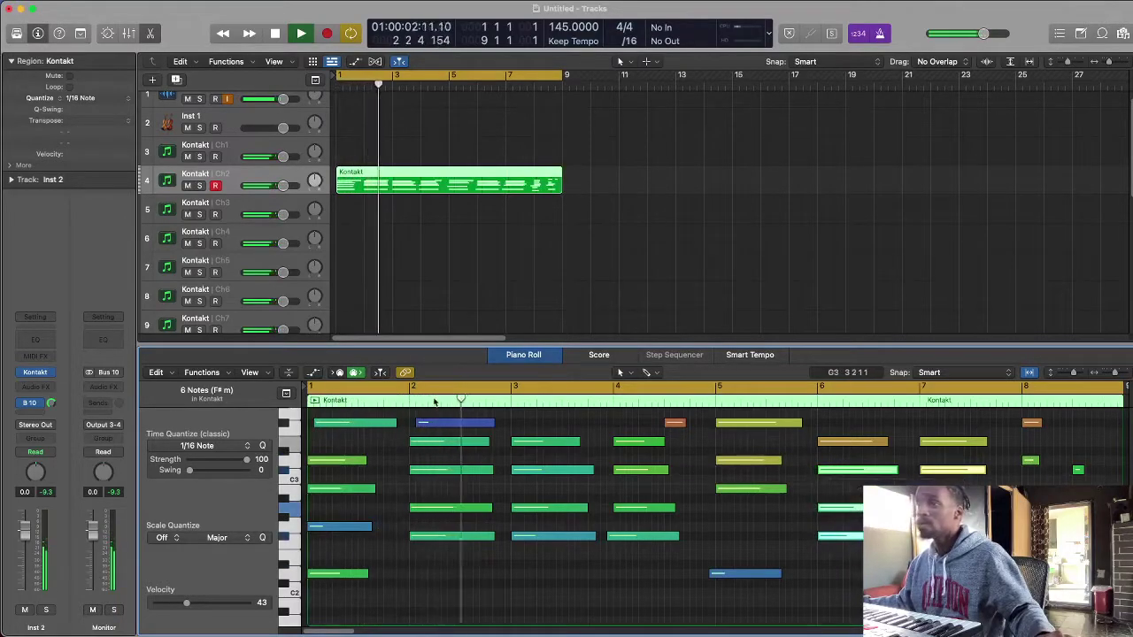
pyautogui.moveTo(455, 429); pyautogui.dragTo(449, 429)
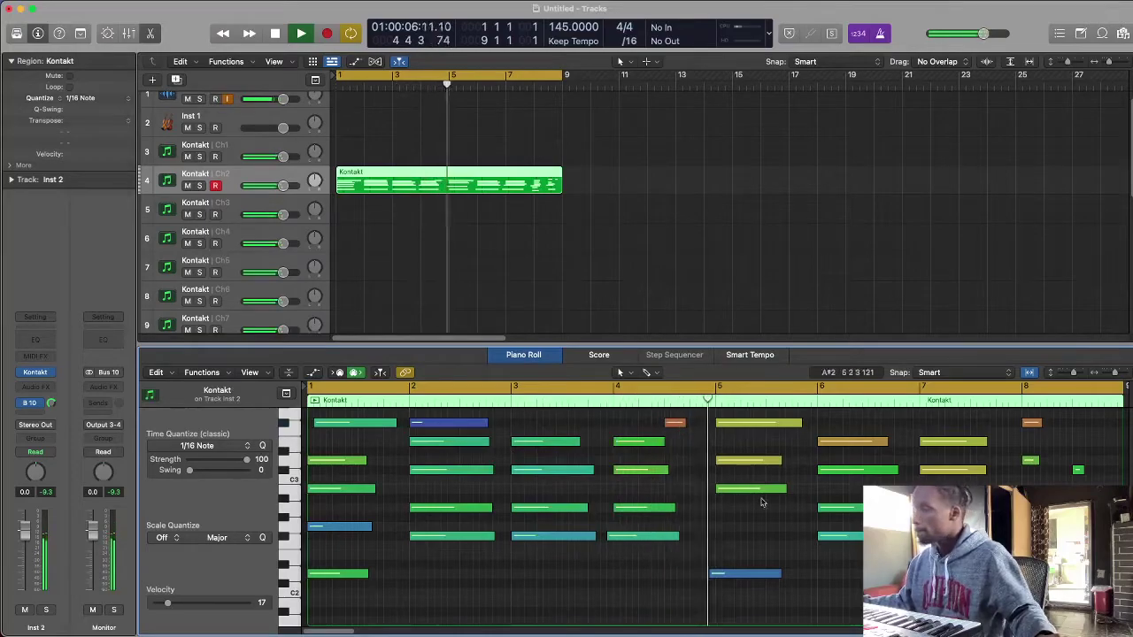
pyautogui.moveTo(741, 574); pyautogui.dragTo(748, 574)
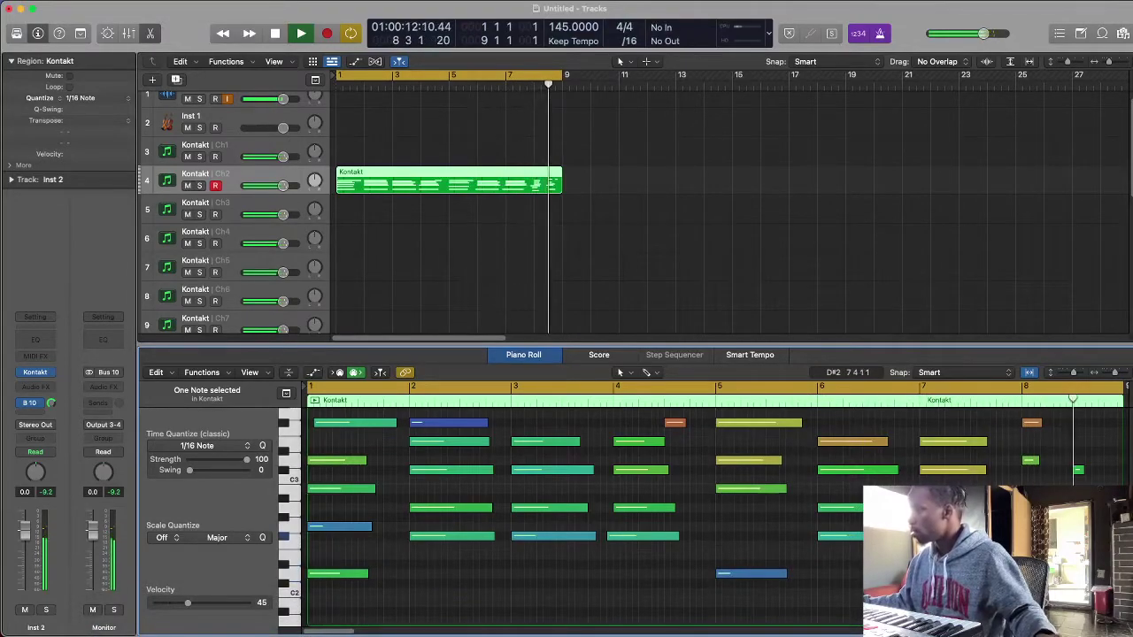
pyautogui.press('space')
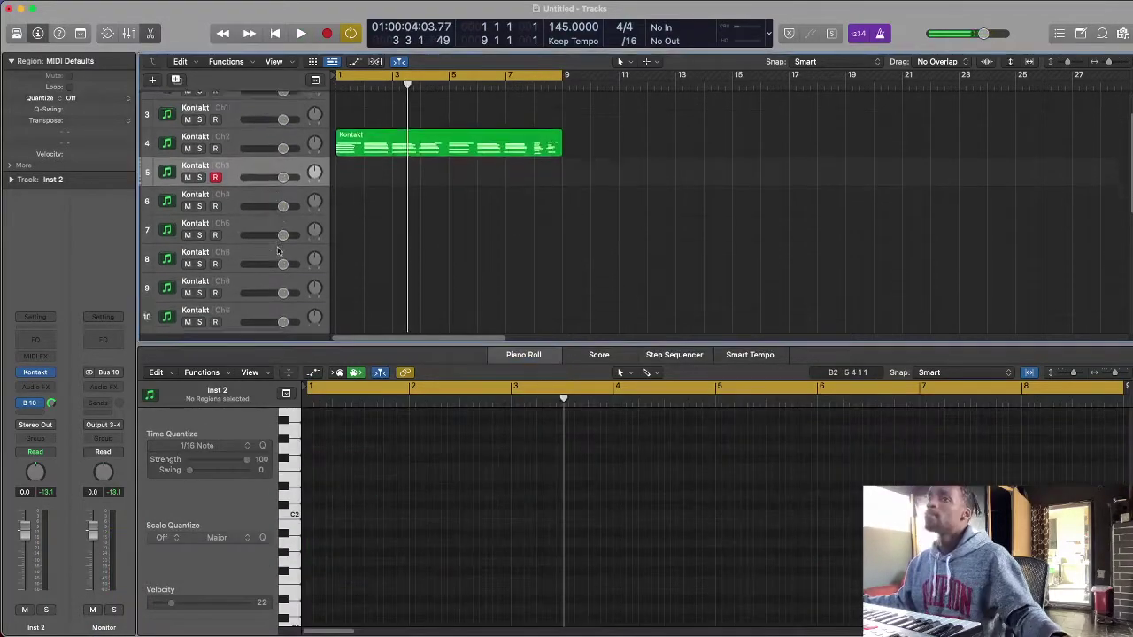
# Add a new software instrument track below the Kontakt tracks and load the stereo ADSR Sample Manager on it.
pyautogui.scroll(-5, 277, 251)
pyautogui.doubleClick(240, 295)
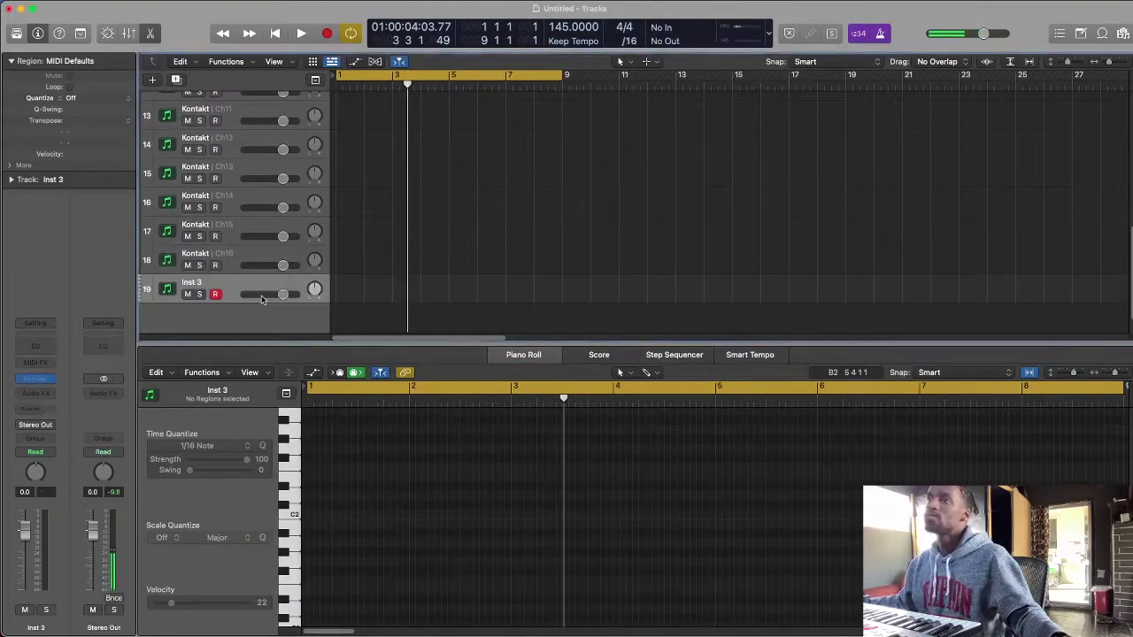
pyautogui.click(51, 379)
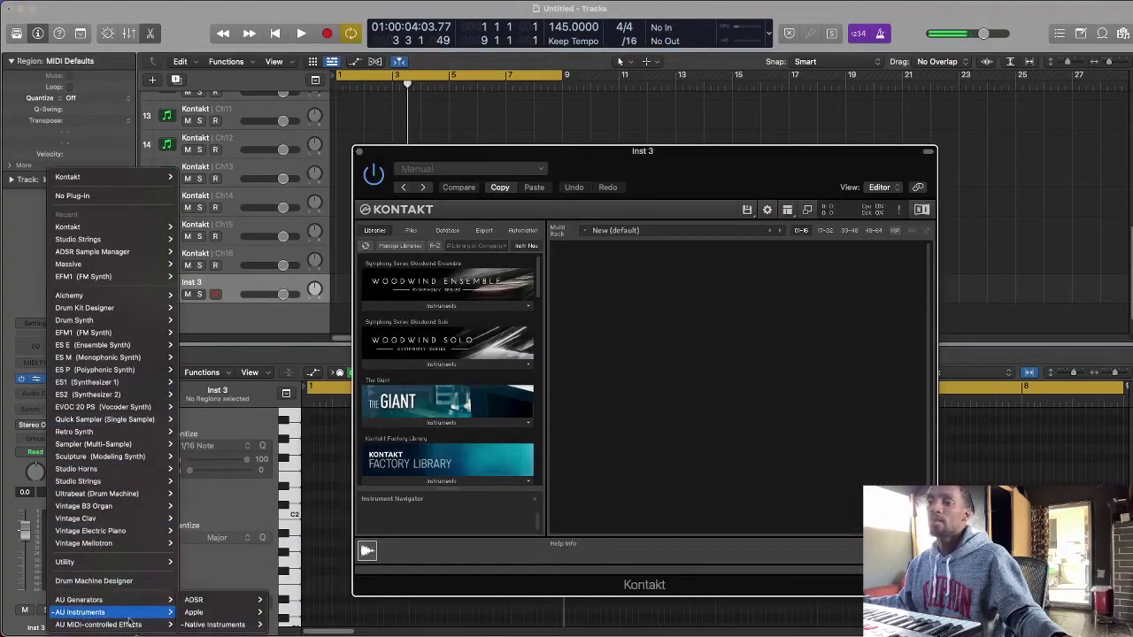
pyautogui.moveTo(98, 625)
pyautogui.moveTo(133, 612)
pyautogui.moveTo(213, 600)
pyautogui.moveTo(319, 600)
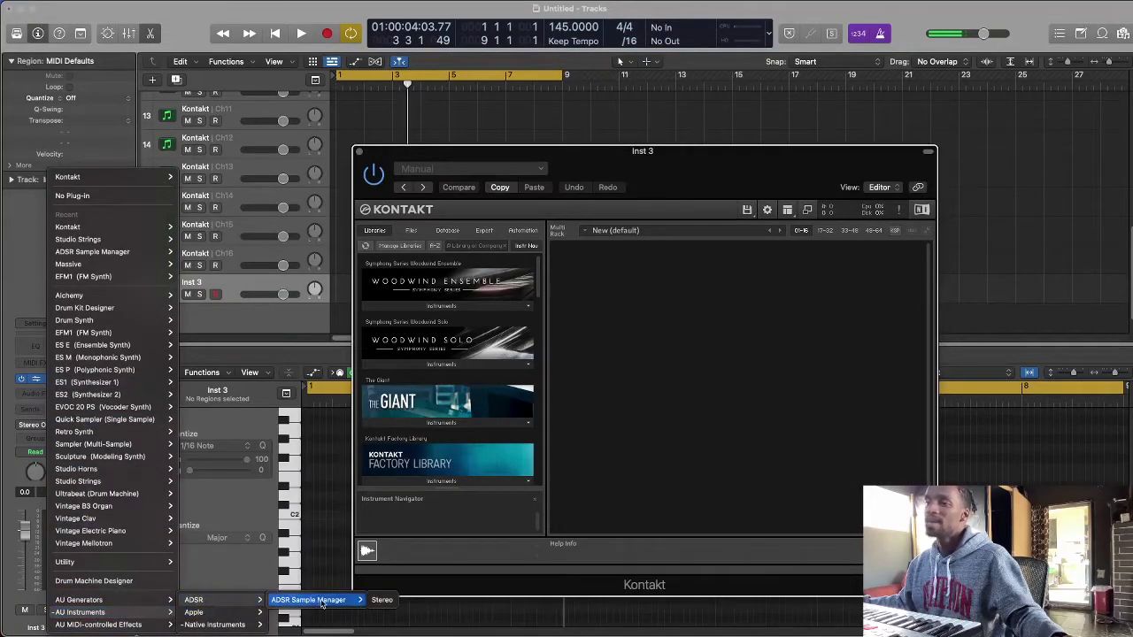
pyautogui.click(389, 602)
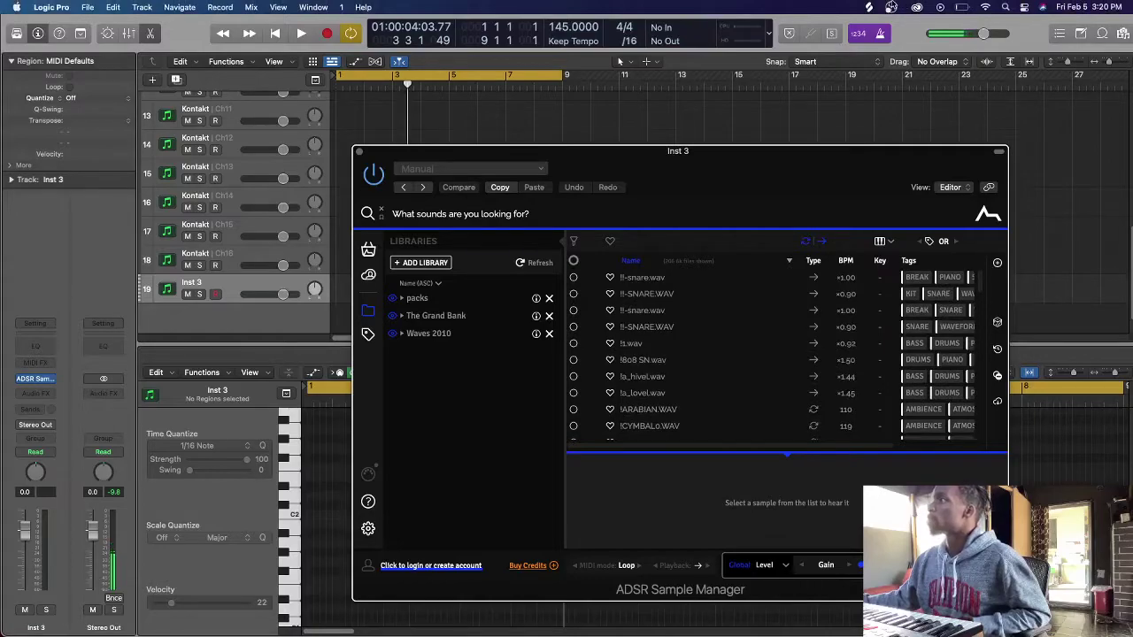
# Switch to Splice and audition the recently added samples.
pyautogui.click(870, 7)
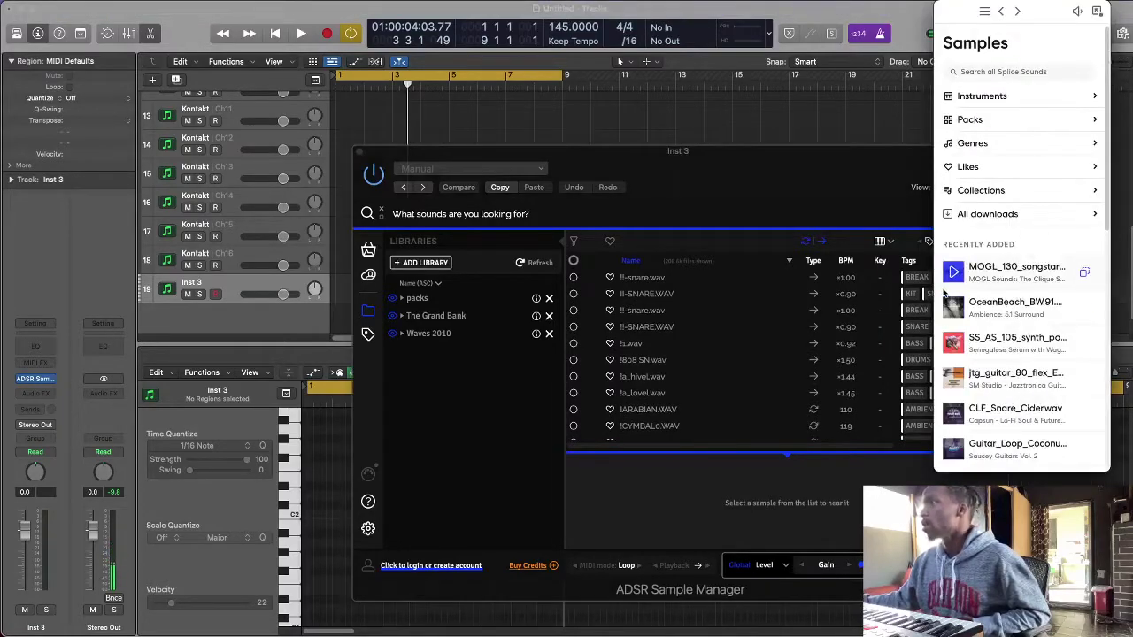
pyautogui.moveTo(953, 279)
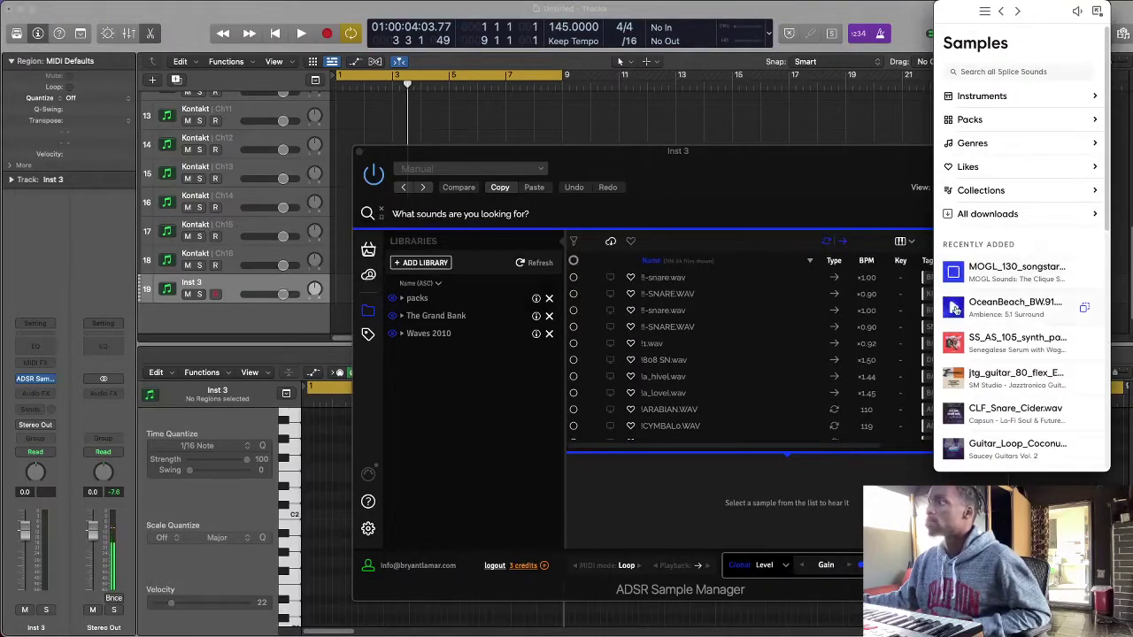
pyautogui.click(955, 346)
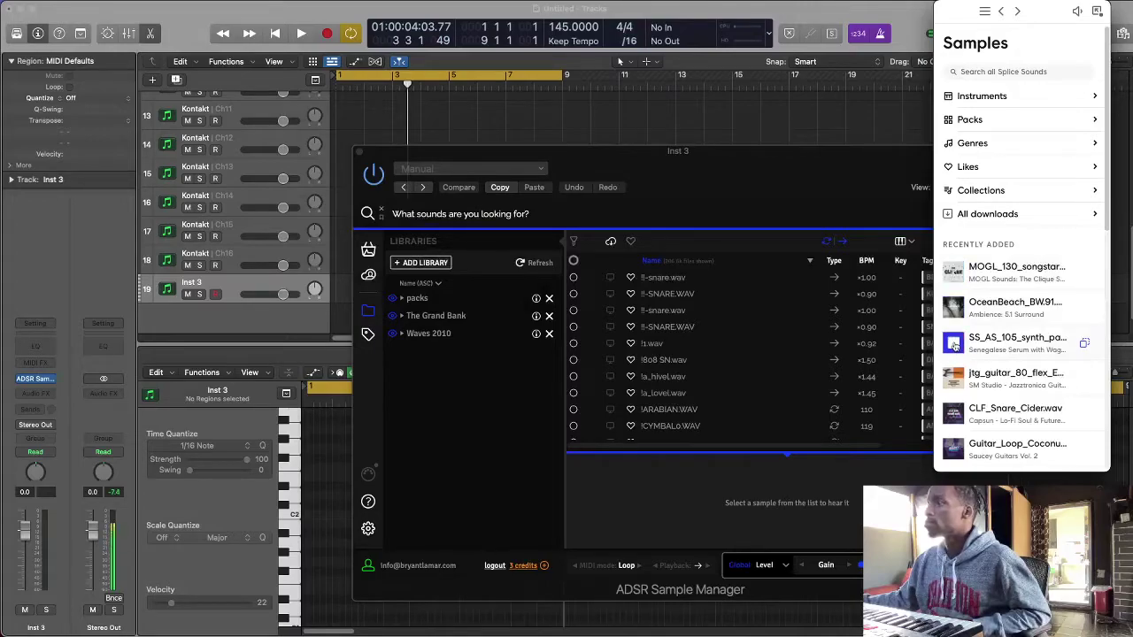
pyautogui.click(955, 379)
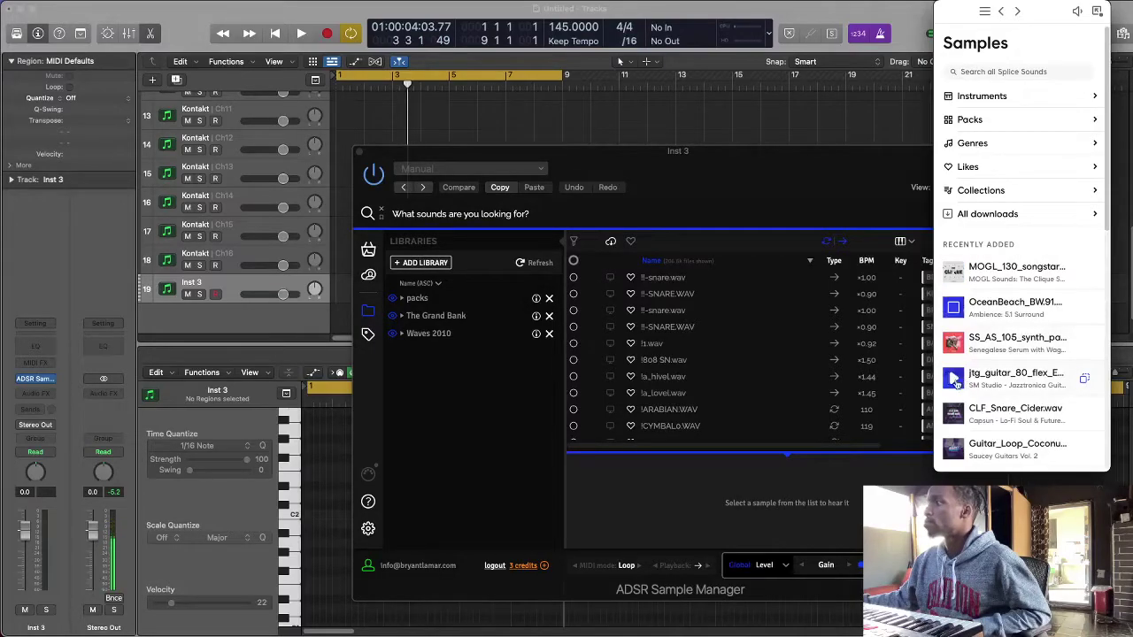
pyautogui.click(954, 380)
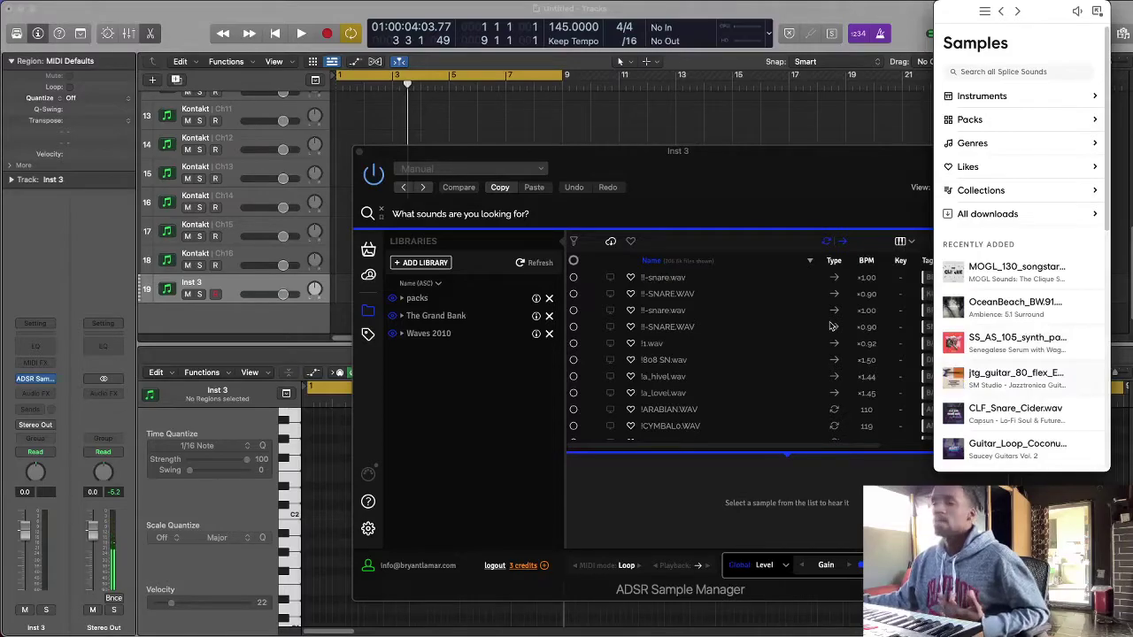
# Browse the ADSR Sample Manager libraries and audition The Grand Bank's loops from !DARBUKA.WAV through !DIZU48_.WAV.
pyautogui.click(430, 302)
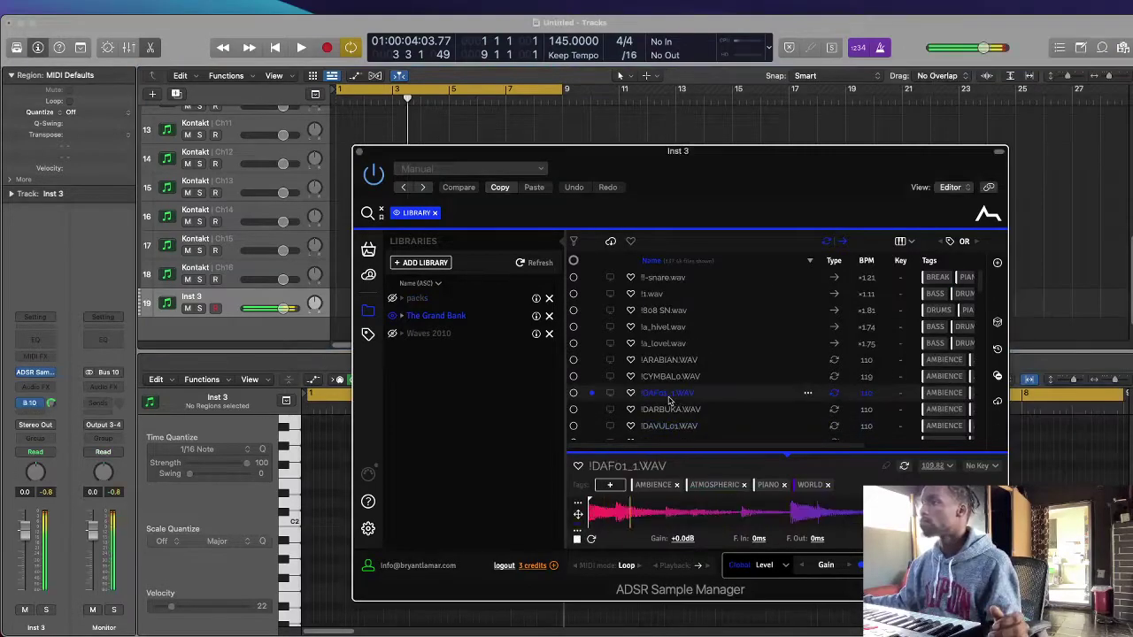
pyautogui.click(673, 409)
pyautogui.click(656, 426)
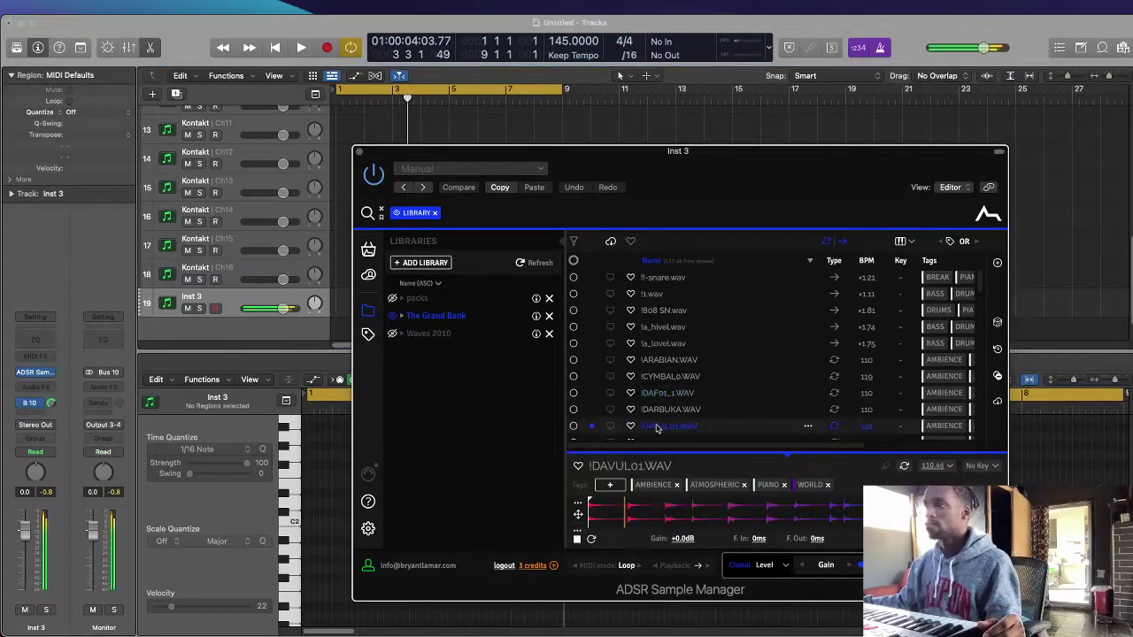
pyautogui.press('Down')
pyautogui.press('Down')
pyautogui.press('Down')
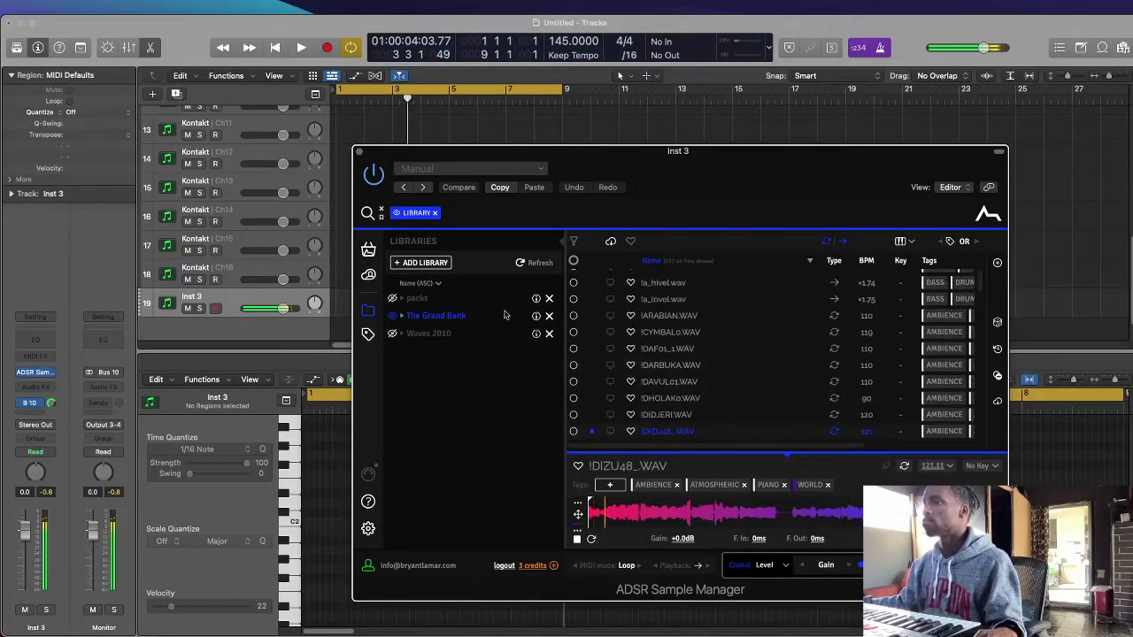
# Show the packs library and audition its samples from the ABCV Bos Handrolls guitar solo through BOI1DA_clap_12.wav.
pyautogui.click(453, 299)
pyautogui.click(699, 359)
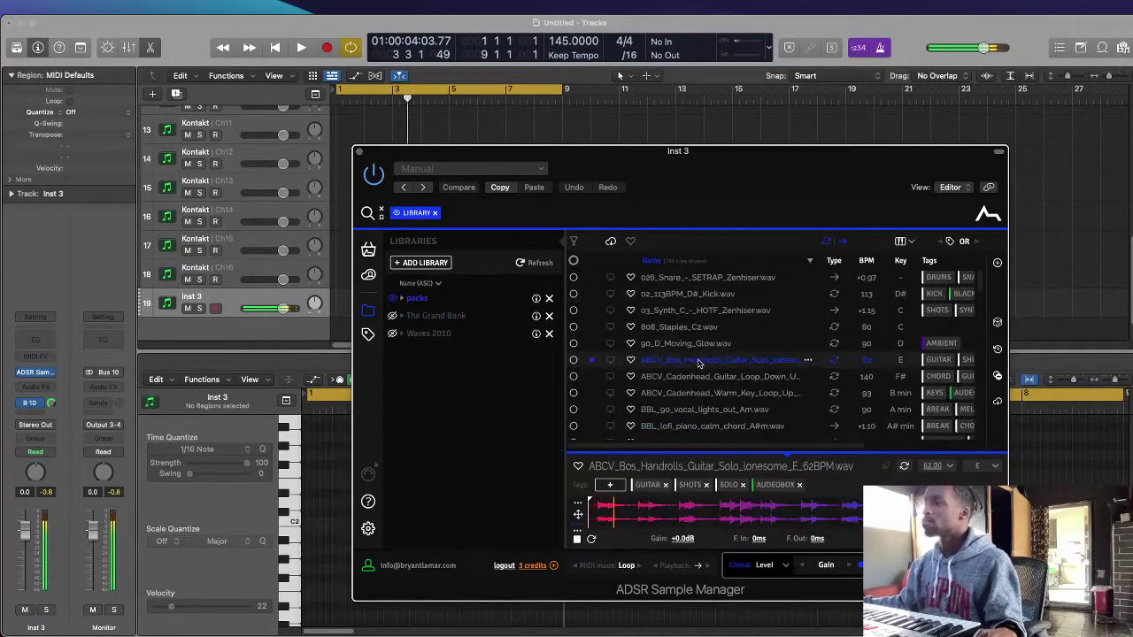
pyautogui.click(704, 393)
pyautogui.click(708, 409)
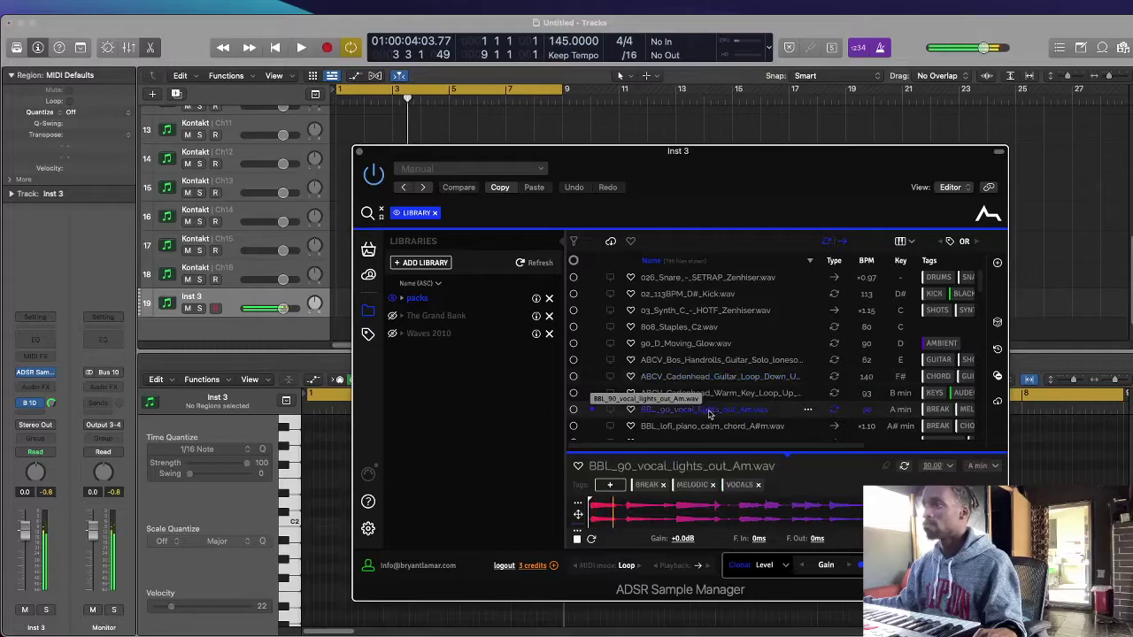
pyautogui.scroll(-2, 708, 405)
pyautogui.click(708, 402)
pyautogui.click(704, 418)
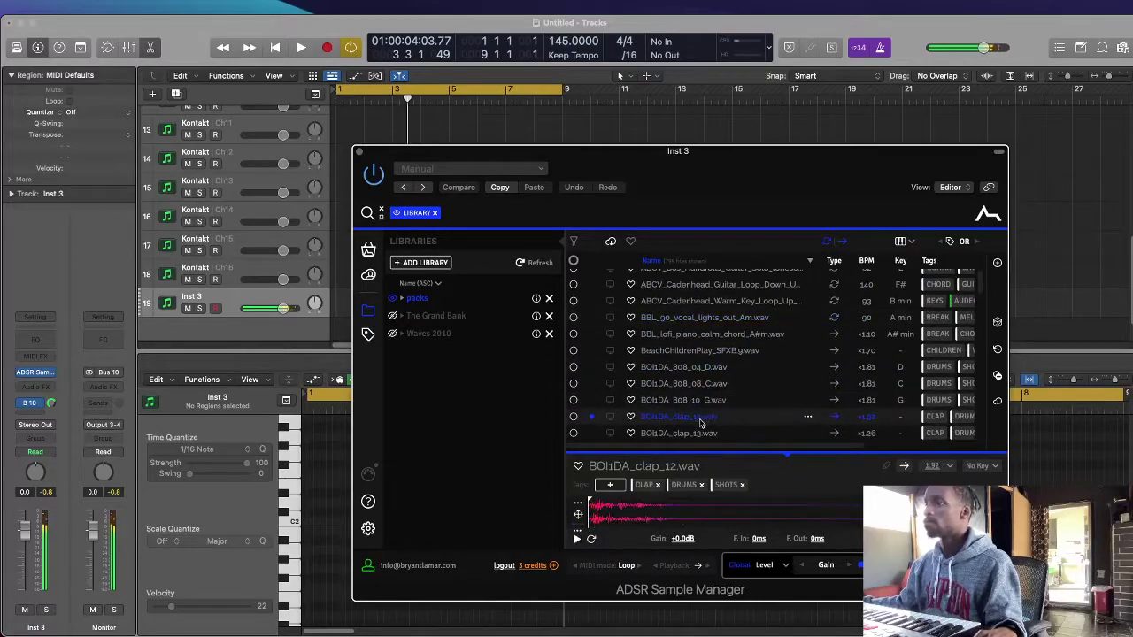
# Load BOI1DA_kick_13.wav from the packs library for Inst 3 and set the MIDI mode to Full.
pyautogui.scroll(-1, 700, 423)
pyautogui.click(699, 429)
pyautogui.press('Down')
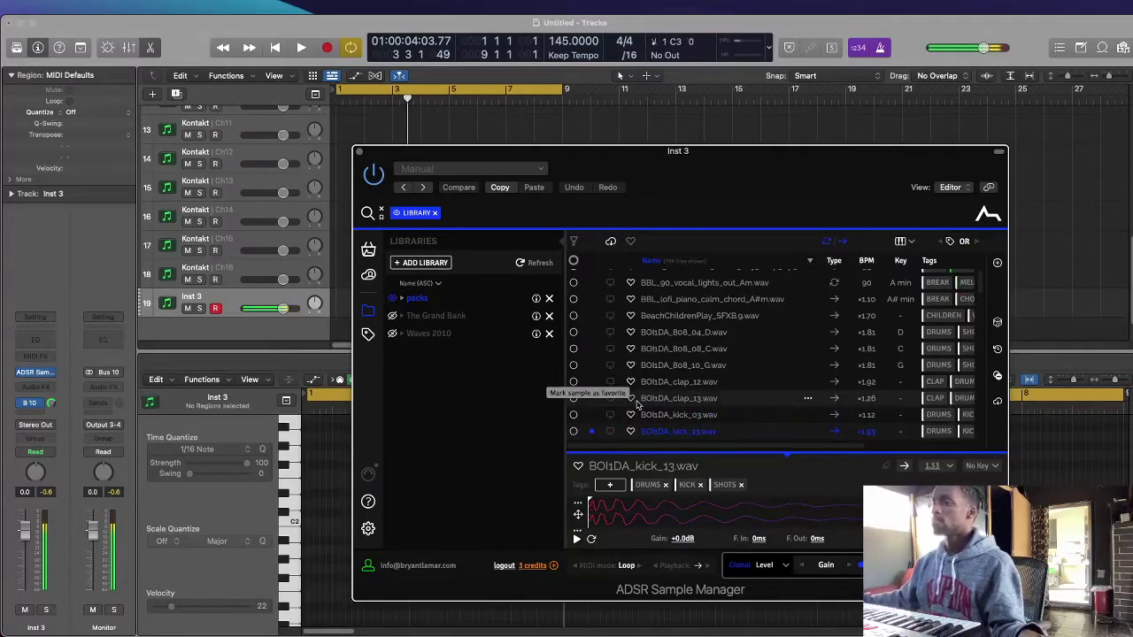
pyautogui.click(628, 566)
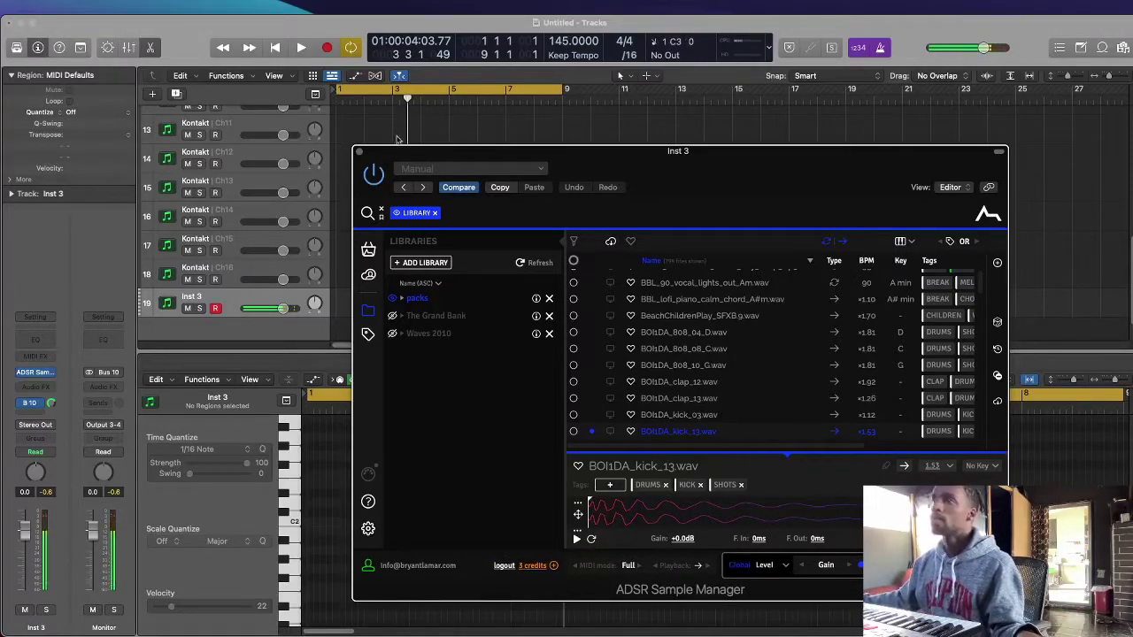
# Close the sample manager window, play the loop, and record the kick pattern on Inst 3 across bars 1 to 8.
pyautogui.click(358, 152)
pyautogui.press('space')
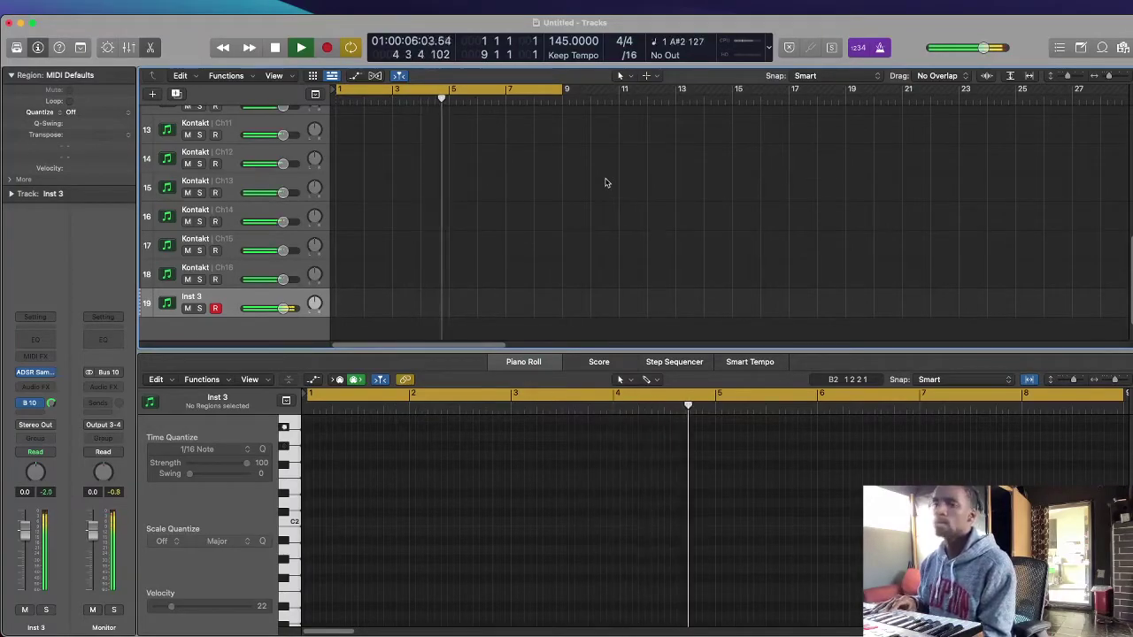
pyautogui.press('r')
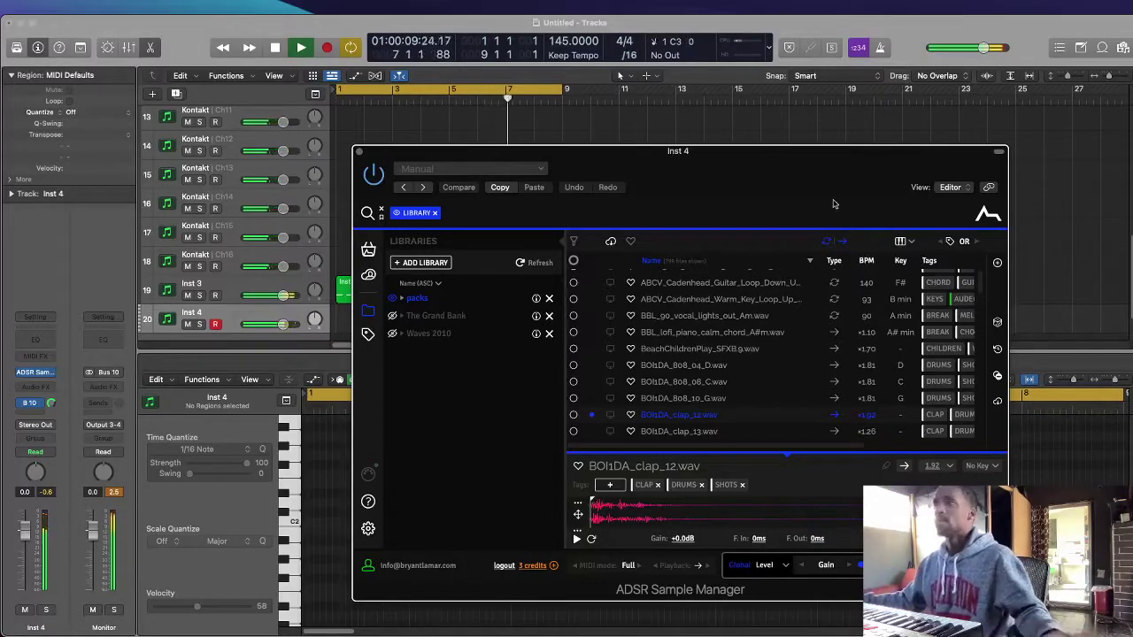
# Record a BOI1DA_clap_12.wav pattern on the Inst 4 track across the eight-bar loop, then stop the transport.
pyautogui.press('r')
pyautogui.click(358, 151)
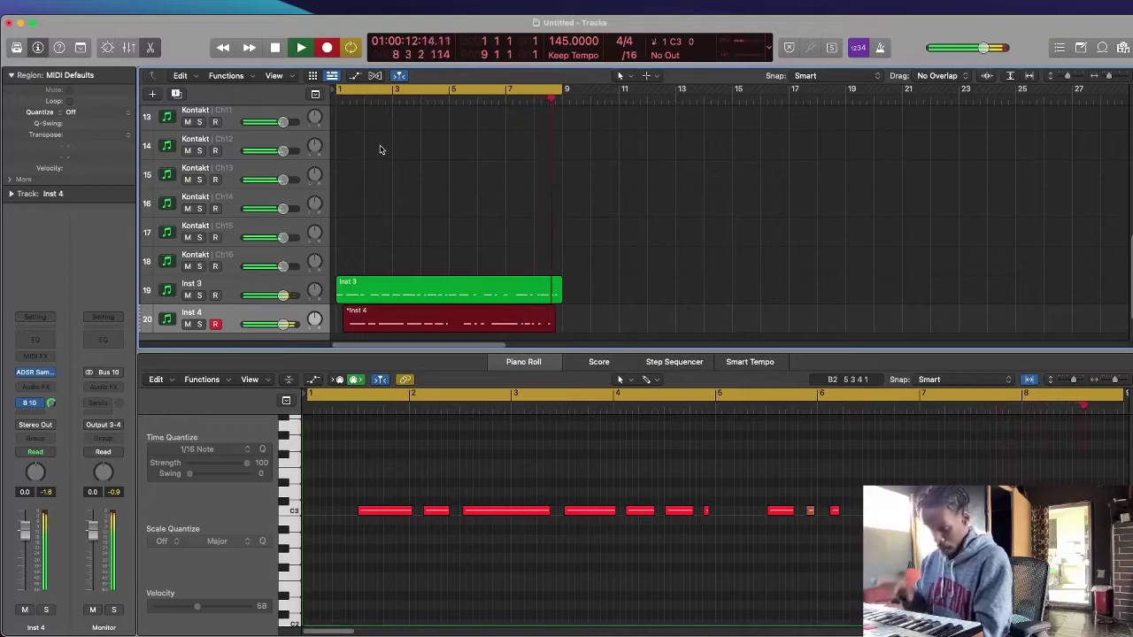
pyautogui.press('space')
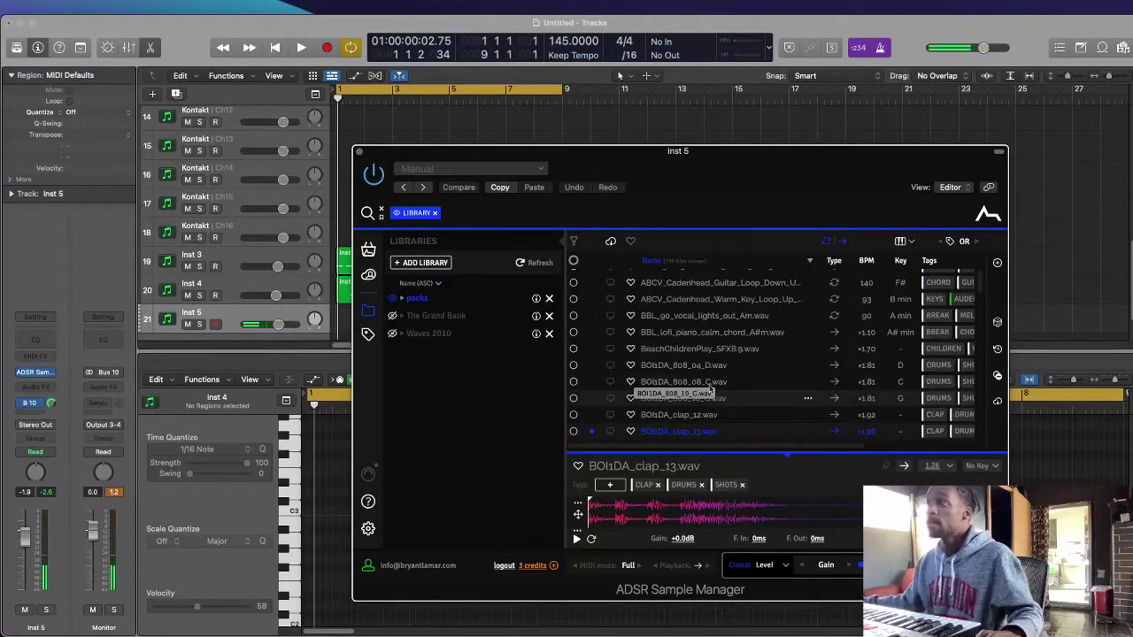
# Audition the packs samples for Inst 5 and settle on BOI1DA_percussion_04.wav.
pyautogui.click(713, 393)
pyautogui.press('Down')
pyautogui.press('Down')
pyautogui.press('Down')
pyautogui.press('Down')
pyautogui.press('Down')
pyautogui.press('Down')
pyautogui.press('Down')
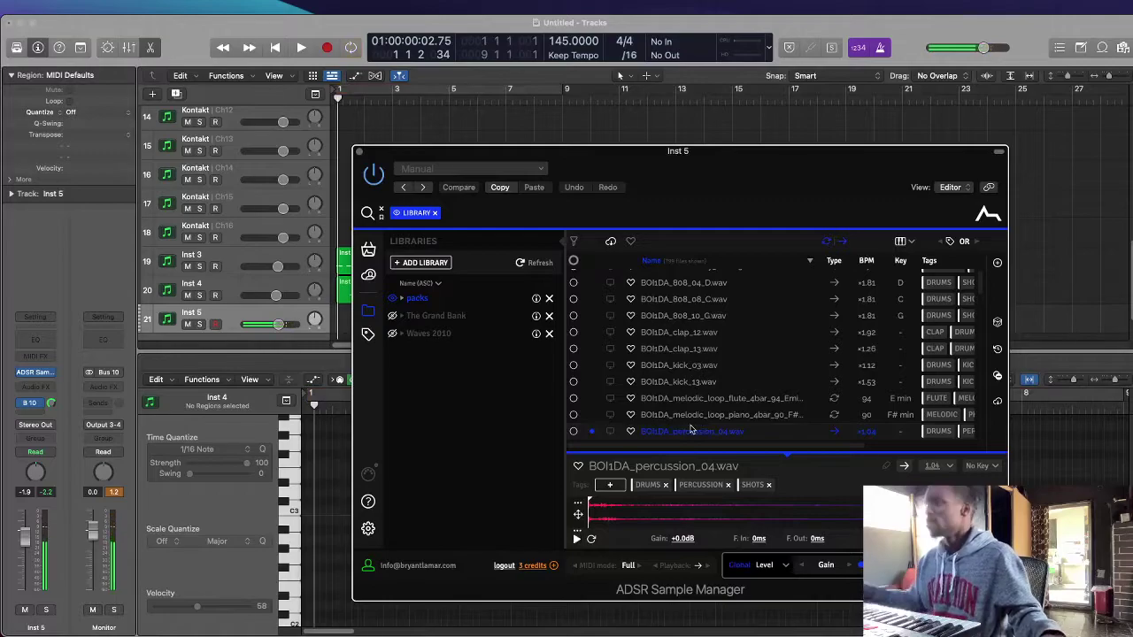
# Close the sample manager and record a sparse percussion part on the Inst 5 track up to bar 9.
pyautogui.click(357, 152)
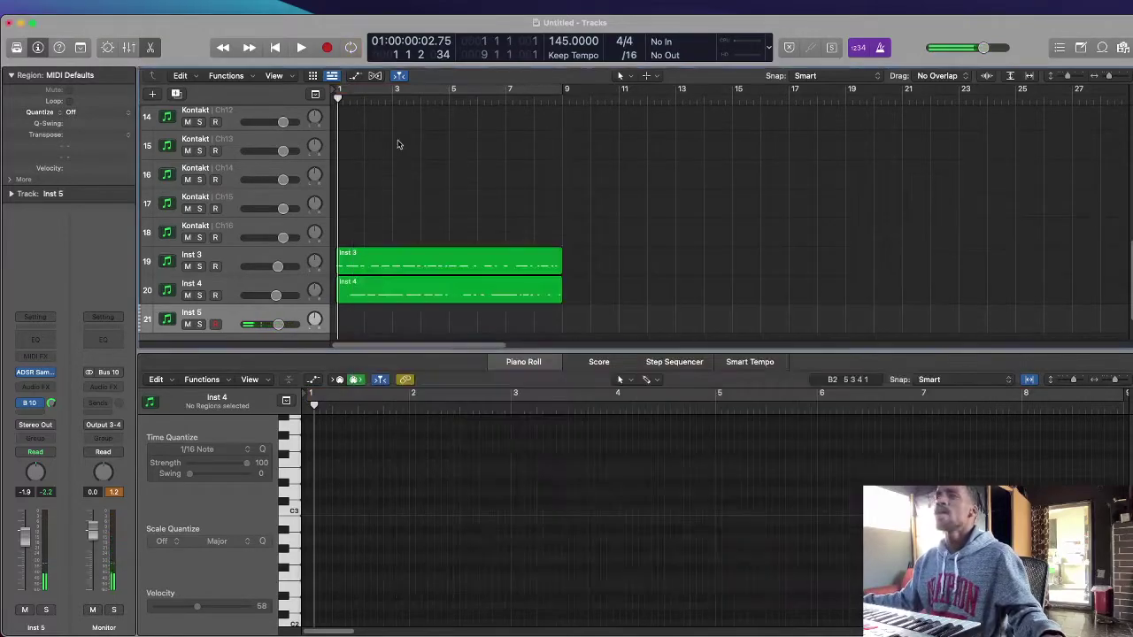
pyautogui.press('r')
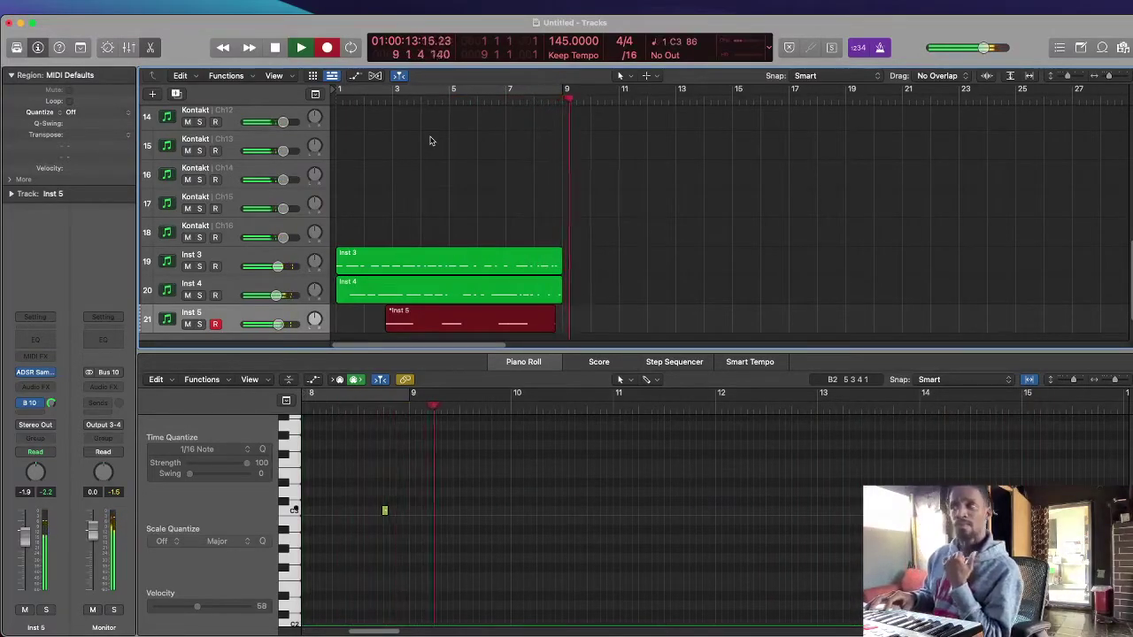
pyautogui.press('space')
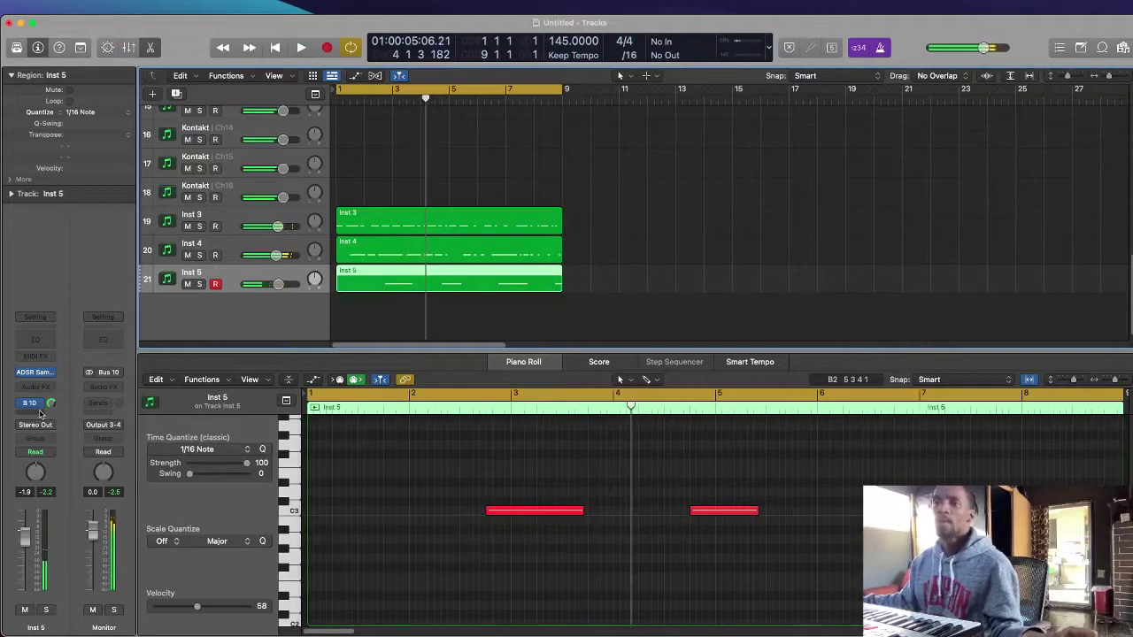
# Insert a ChromaVerb reverb on the Inst 5 channel.
pyautogui.click(36, 412)
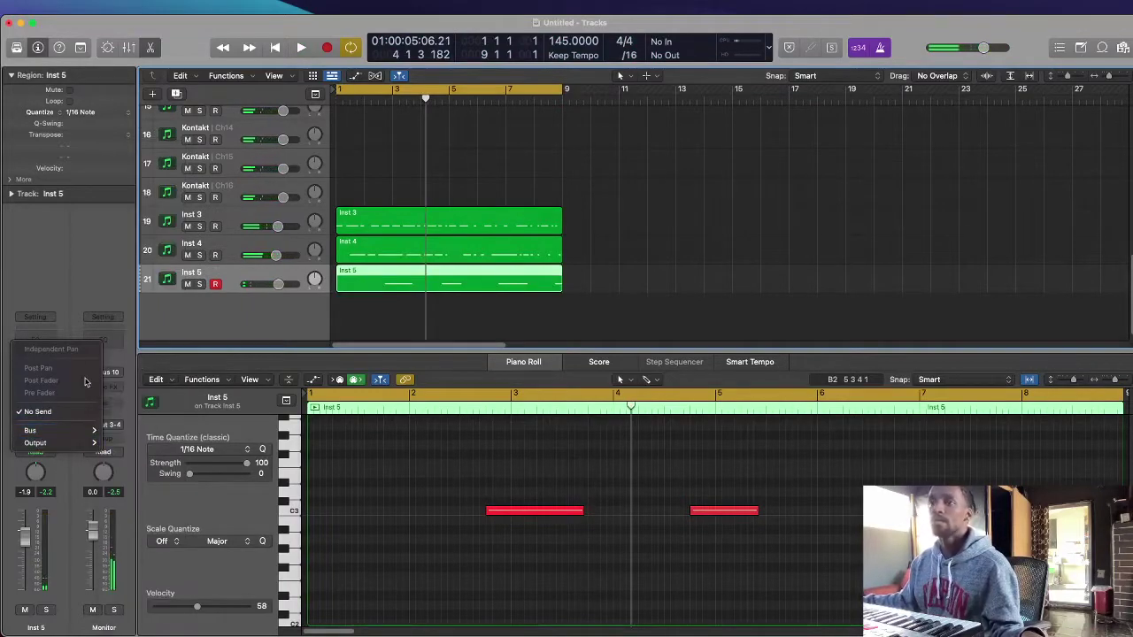
pyautogui.click(55, 353)
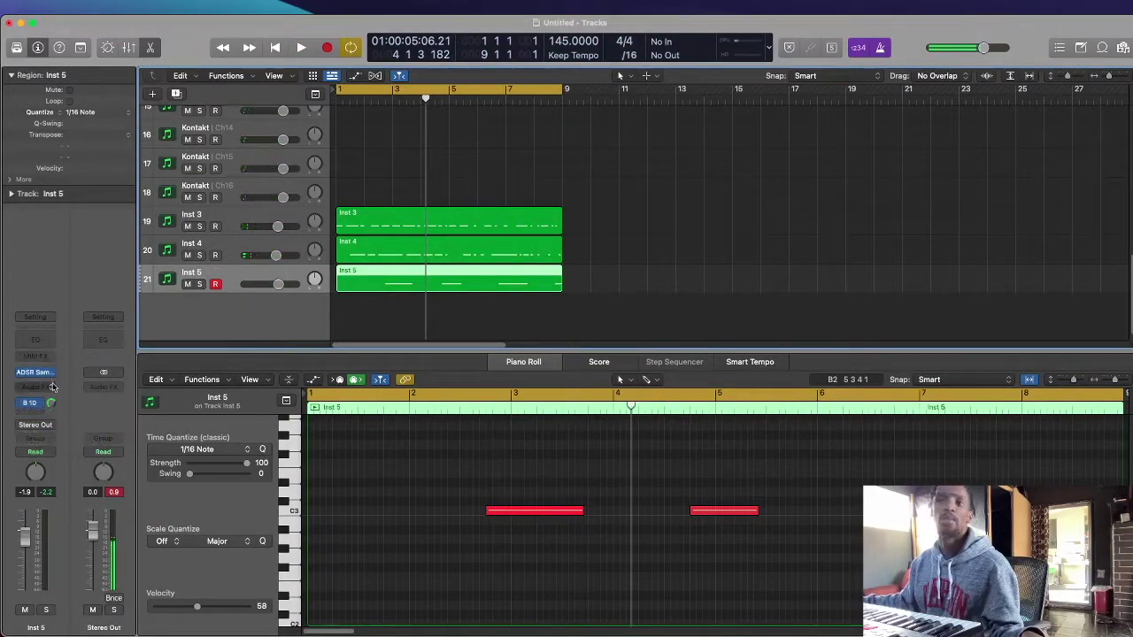
pyautogui.click(51, 387)
pyautogui.moveTo(81, 586)
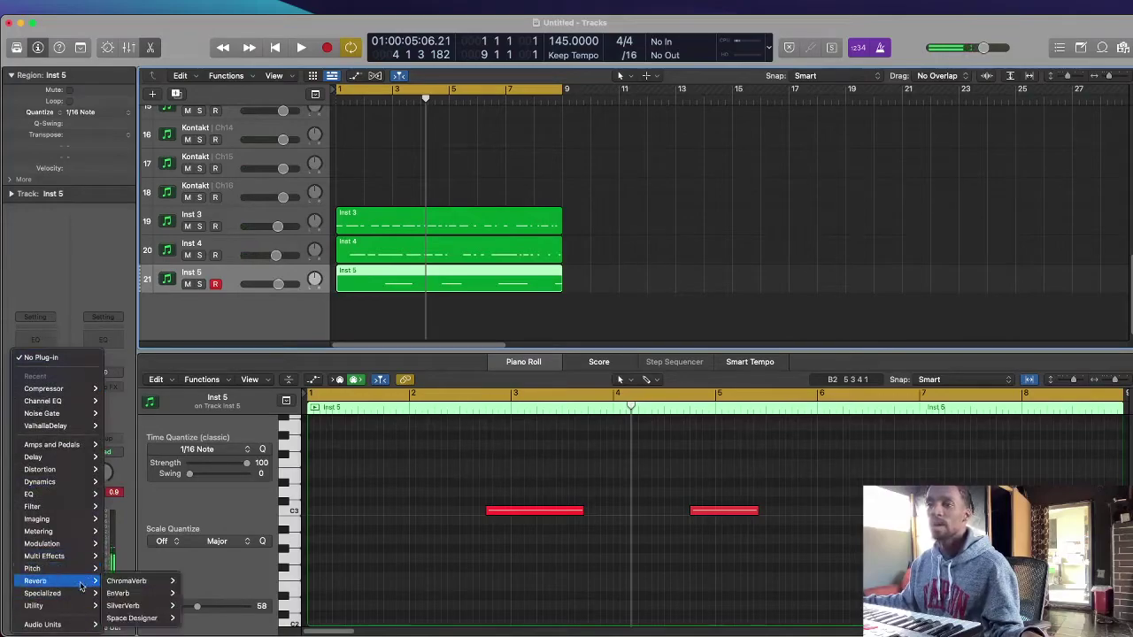
pyautogui.moveTo(165, 582)
pyautogui.click(213, 584)
# During playback, set ChromaVerb's decay to 1.90 s, distance to 53%, attack to 6% and size to 66%.
pyautogui.press('space')
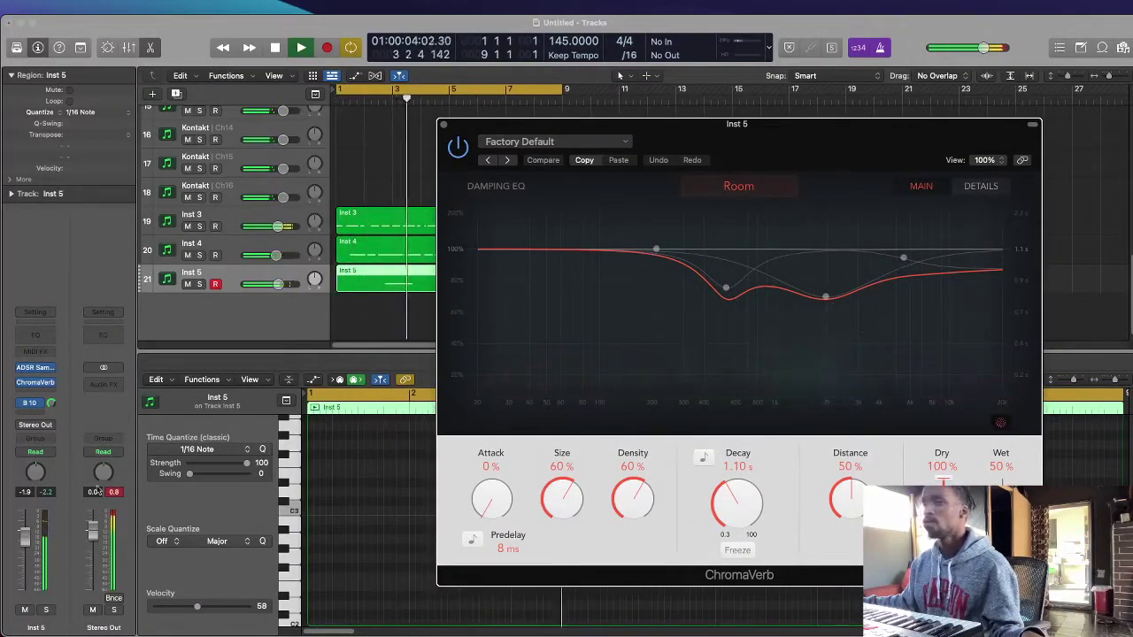
pyautogui.moveTo(737, 501); pyautogui.dragTo(746, 486)
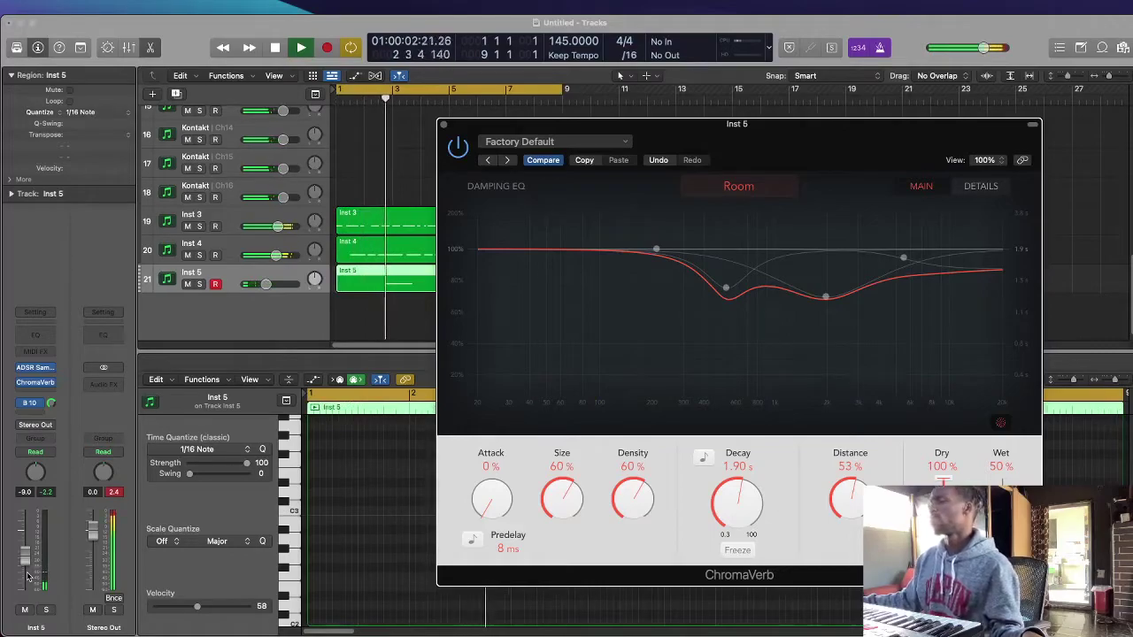
pyautogui.moveTo(508, 501); pyautogui.dragTo(575, 493)
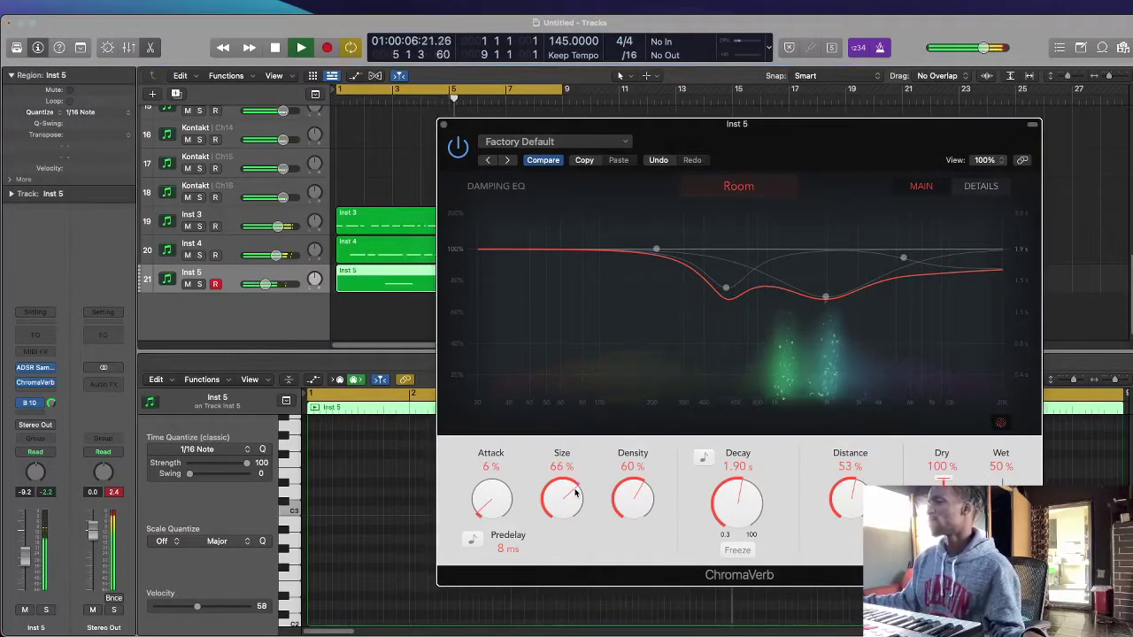
# Insert Transient Master after ChromaVerb on Inst 5 and reduce its attack to -41.0% with Smooth enabled.
pyautogui.click(34, 394)
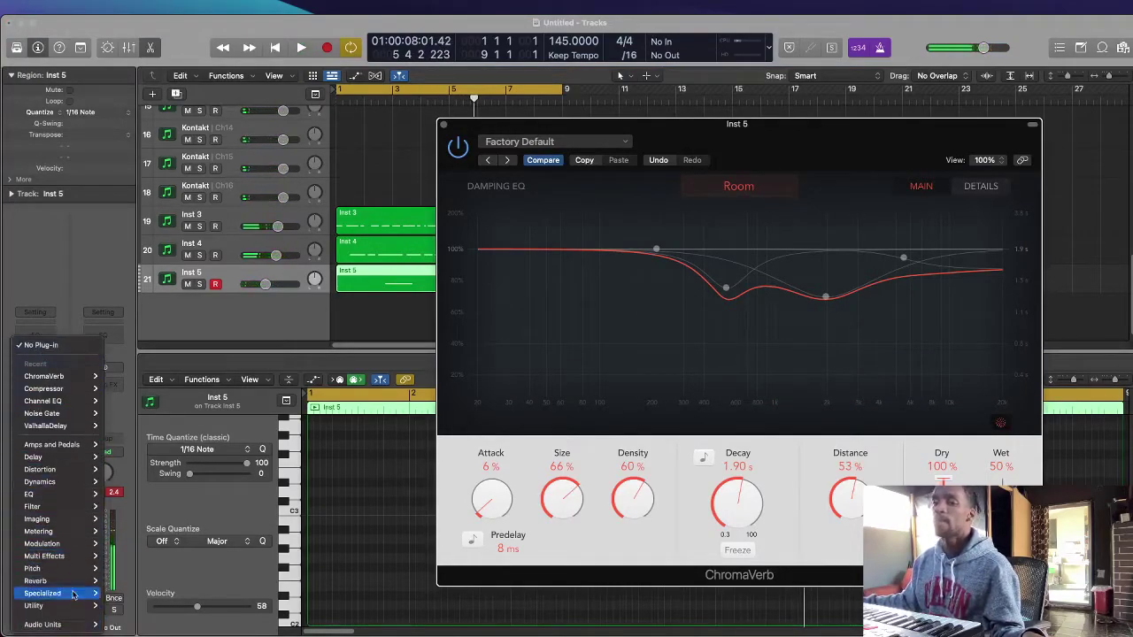
pyautogui.moveTo(92, 624)
pyautogui.moveTo(141, 612)
pyautogui.moveTo(254, 512)
pyautogui.click(287, 574)
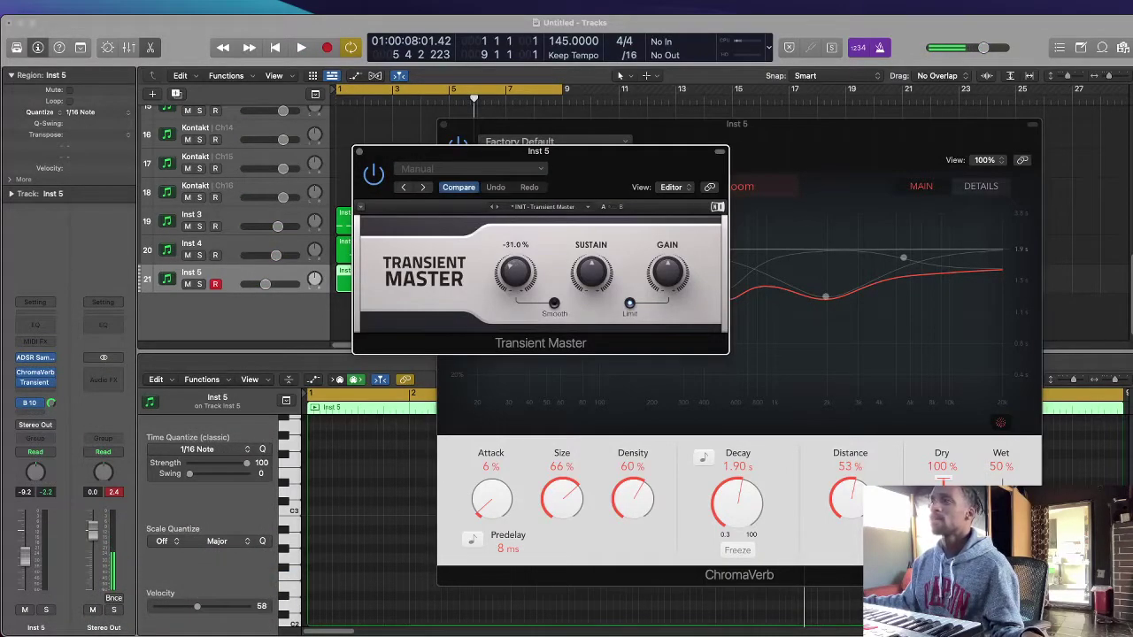
pyautogui.press('space')
pyautogui.moveTo(512, 276); pyautogui.dragTo(511, 266)
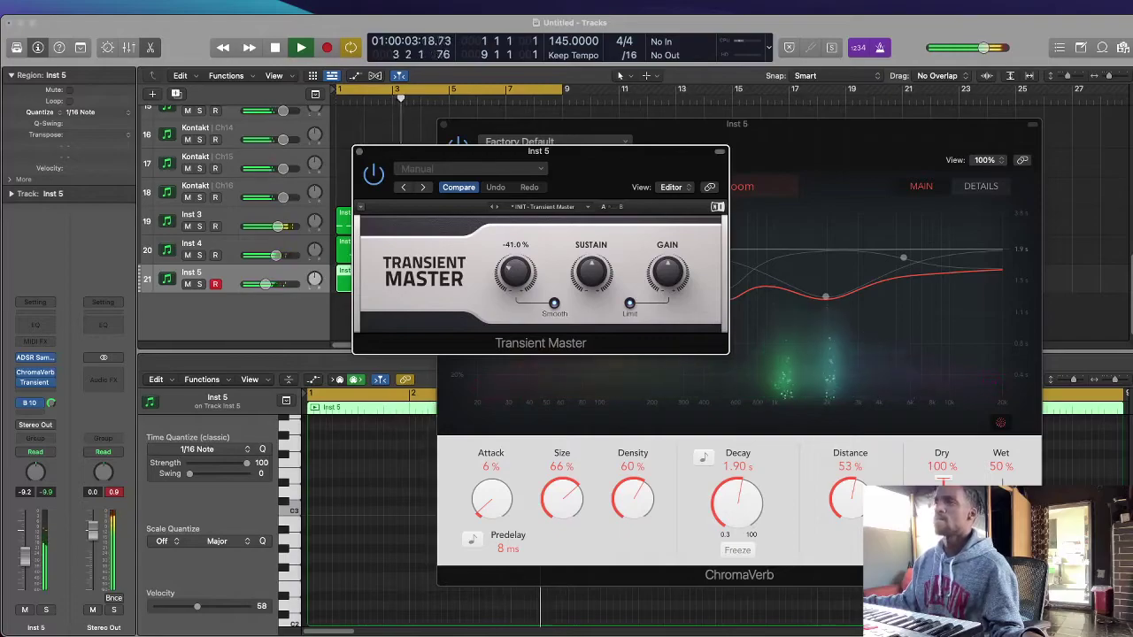
# Add a Channel EQ to Inst 5, check the signal in its analyzer, and close the other two plug-in windows.
pyautogui.click(46, 331)
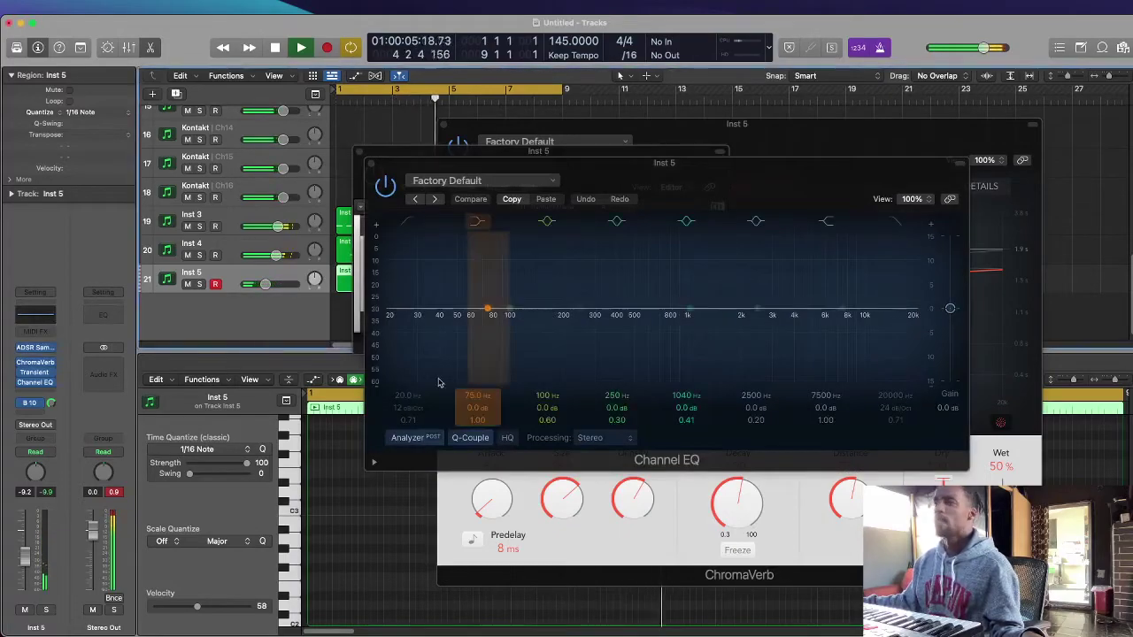
pyautogui.click(414, 438)
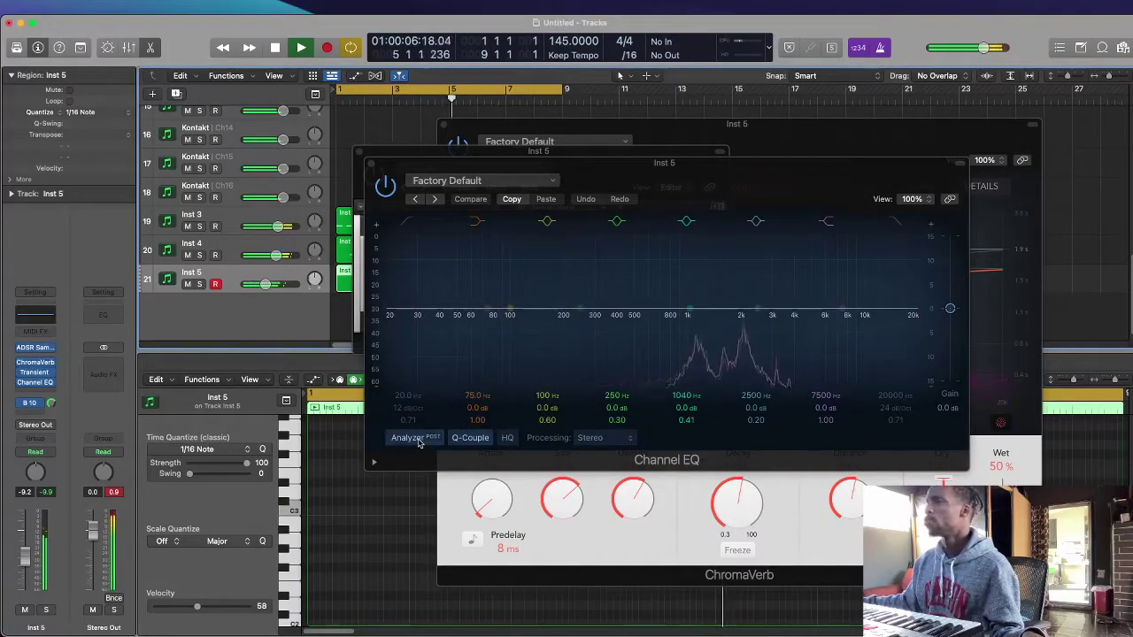
pyautogui.click(445, 125)
pyautogui.click(360, 151)
pyautogui.press('space')
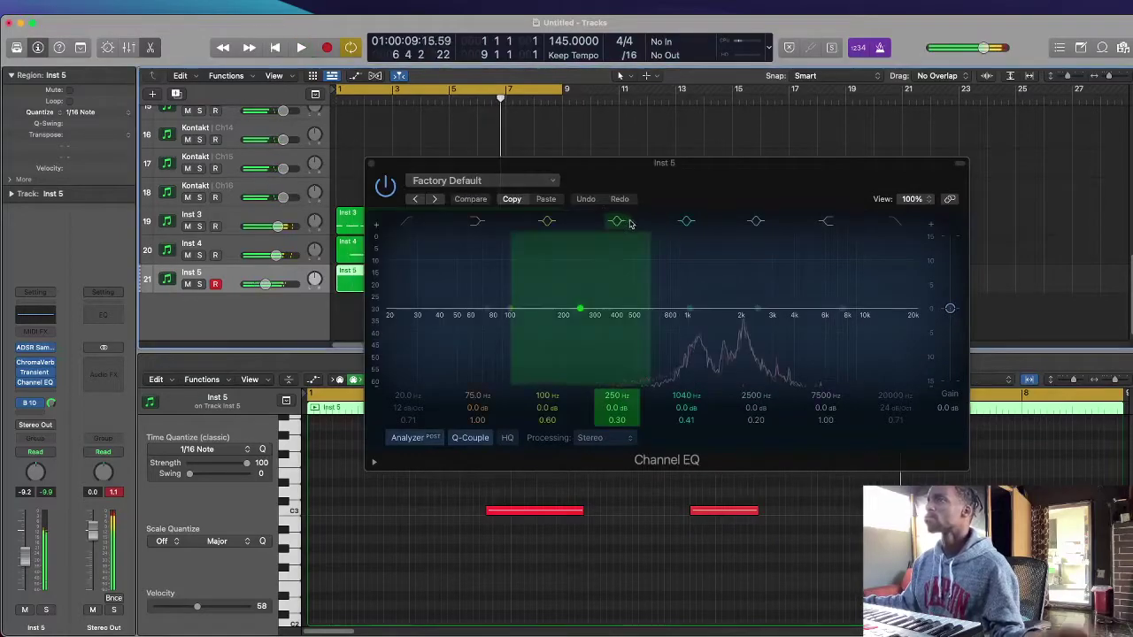
# In Channel EQ, cut 3.1 dB at 2080 Hz with a Q of 1.40 and add a low cut at about 70 Hz.
pyautogui.moveTo(747, 419)
pyautogui.mouseDown()
pyautogui.moveTo(742, 382)
pyautogui.moveTo(762, 403)
pyautogui.moveTo(756, 419)
pyautogui.mouseUp()
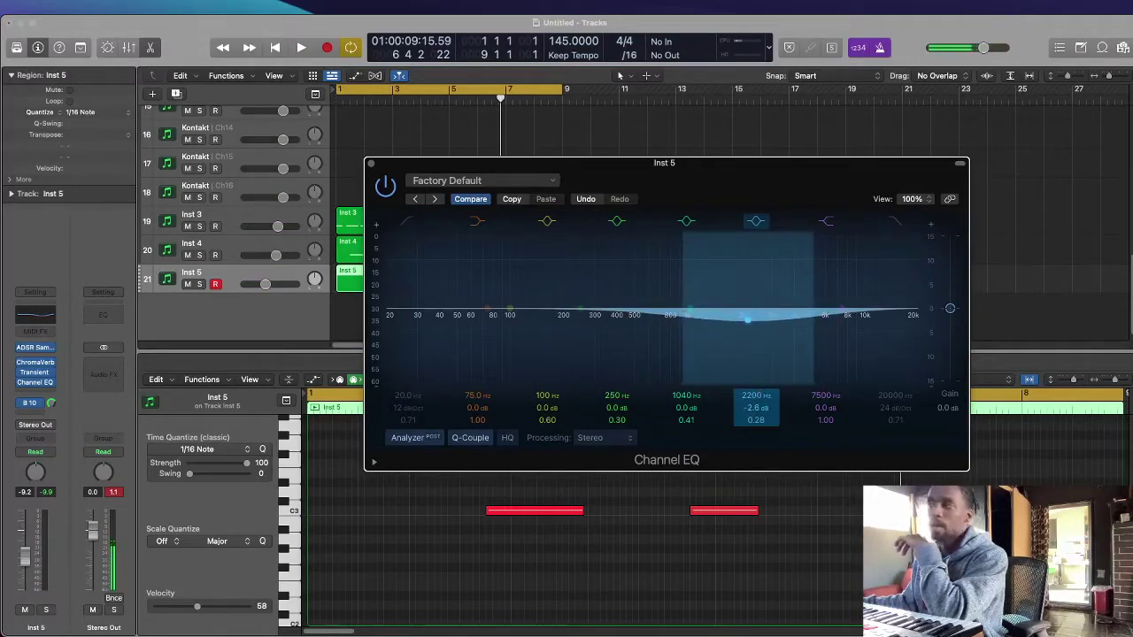
pyautogui.moveTo(757, 419); pyautogui.dragTo(758, 404)
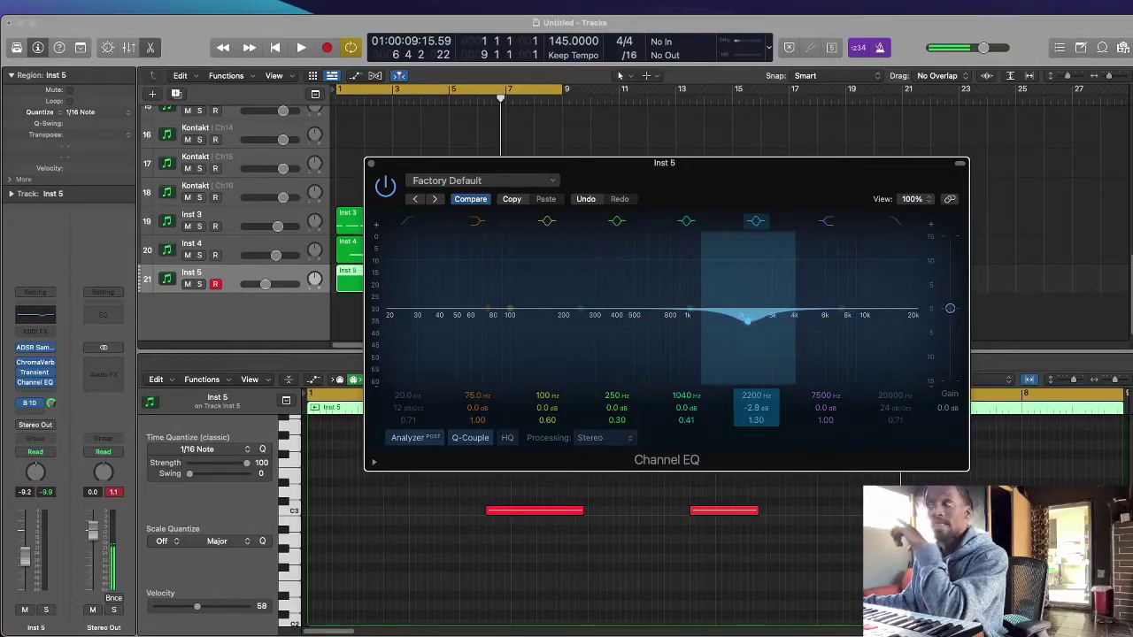
pyautogui.moveTo(757, 395); pyautogui.dragTo(758, 403)
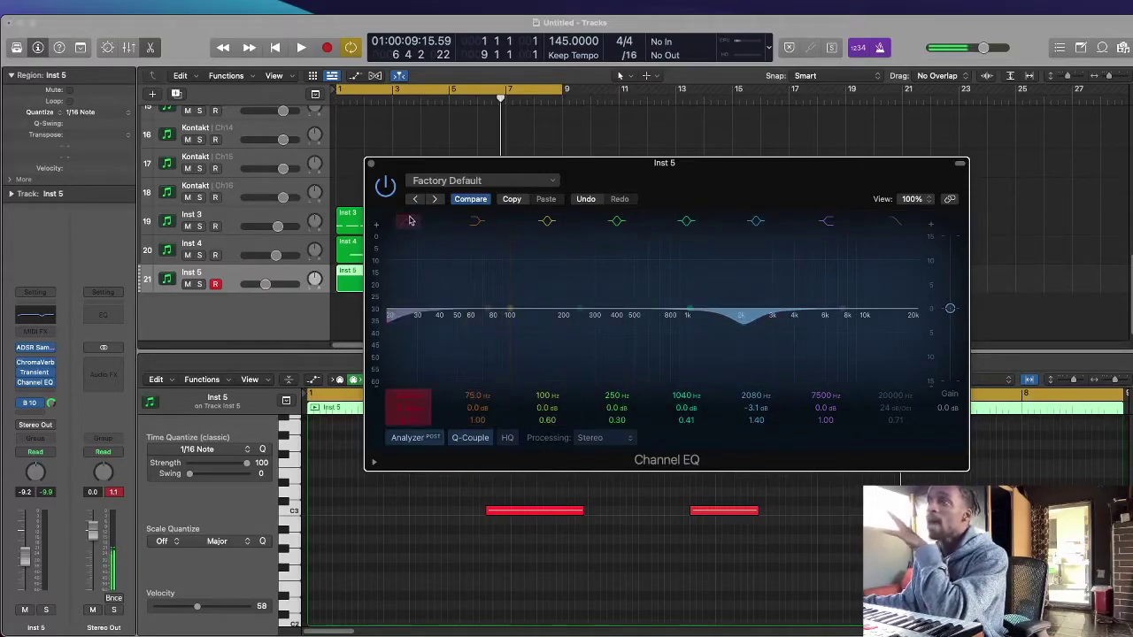
pyautogui.moveTo(392, 318); pyautogui.dragTo(482, 322)
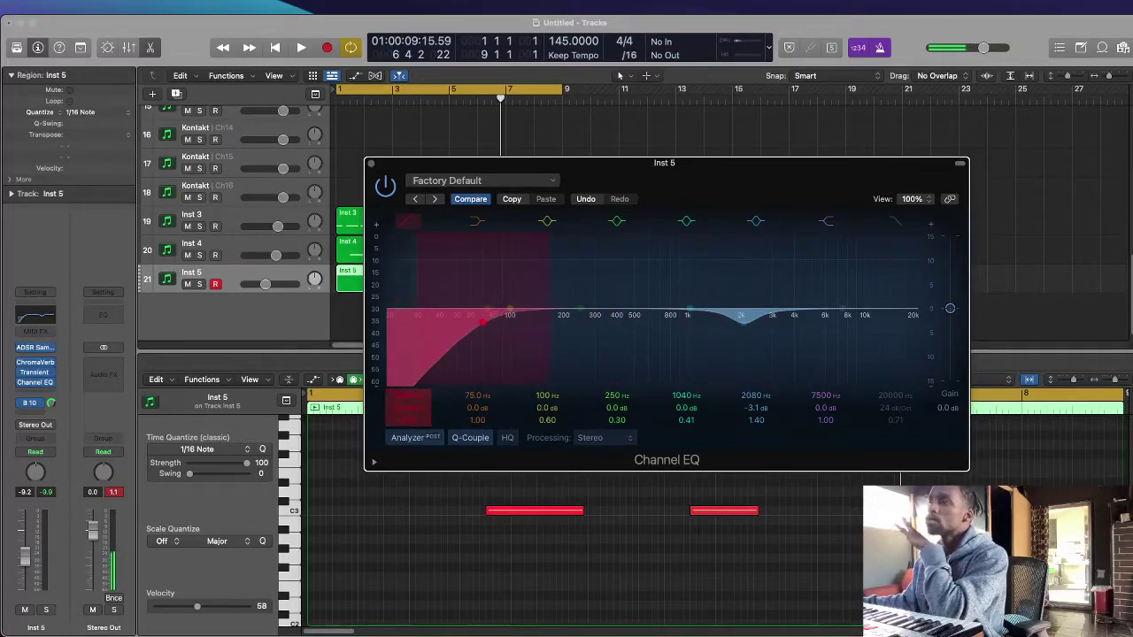
pyautogui.click(370, 164)
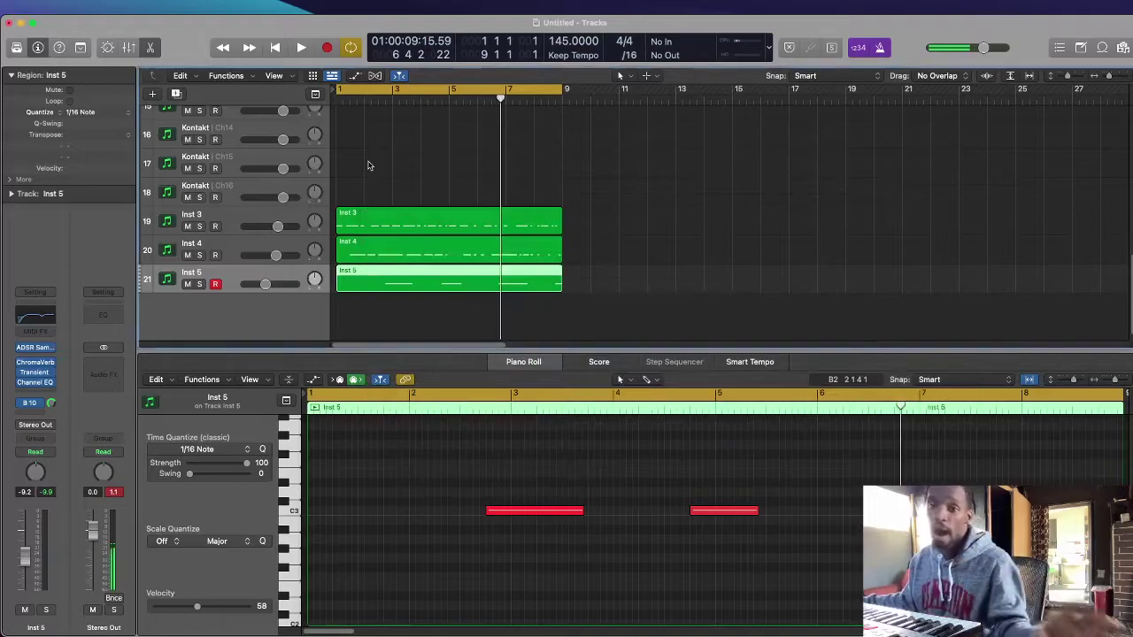
# Play the loop and lower the Inst 5 volume to -15.0 dB.
pyautogui.click(603, 114)
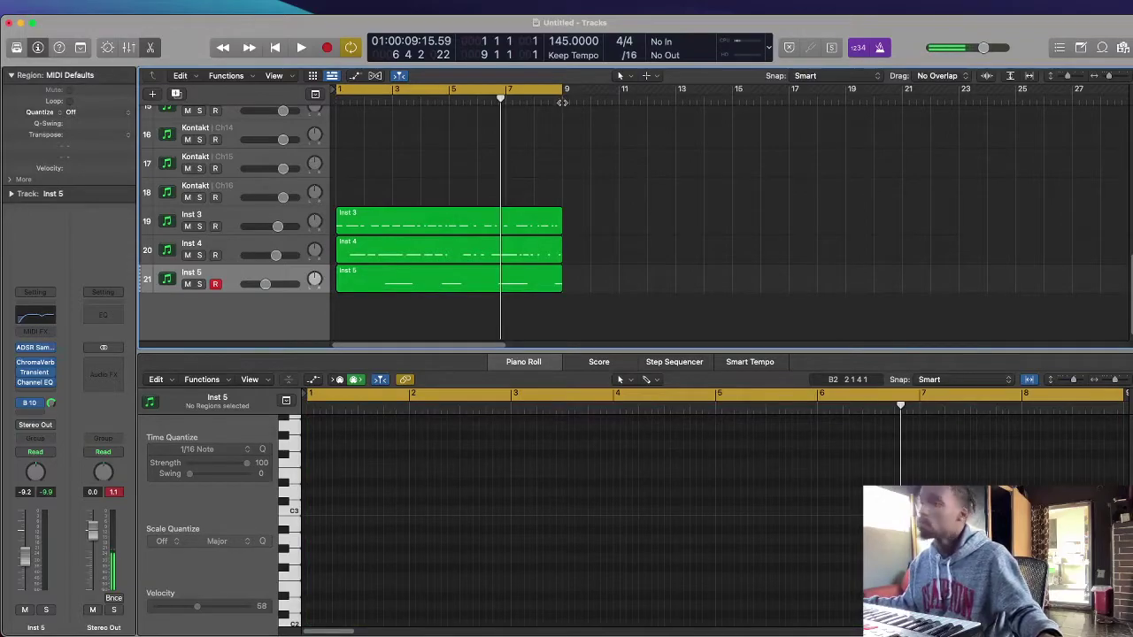
pyautogui.press('space')
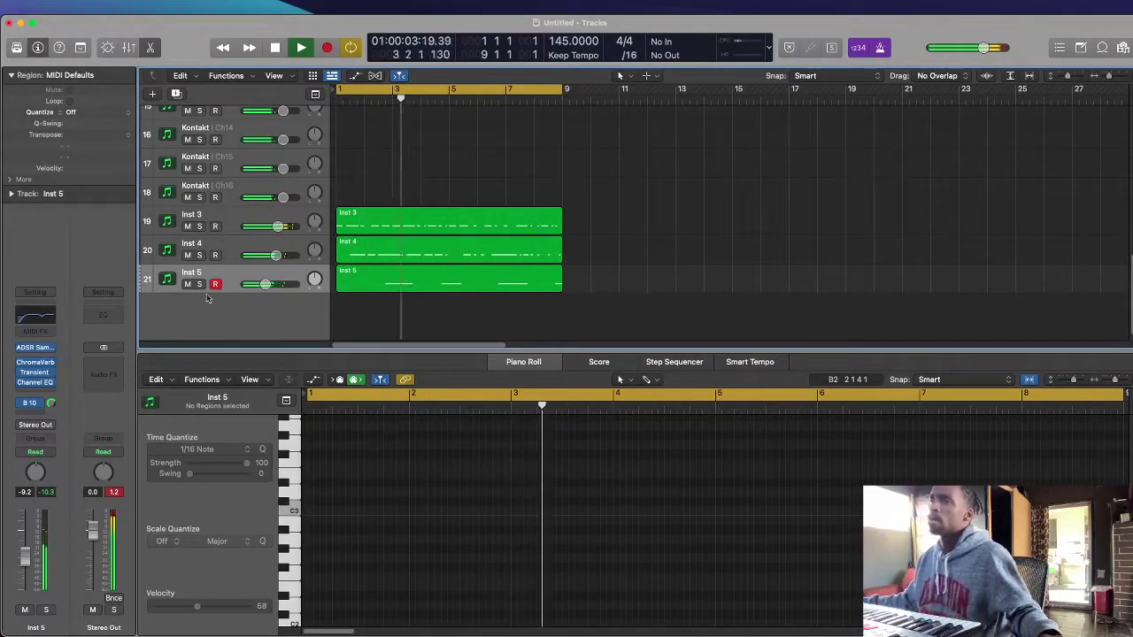
pyautogui.moveTo(266, 284); pyautogui.dragTo(260, 285)
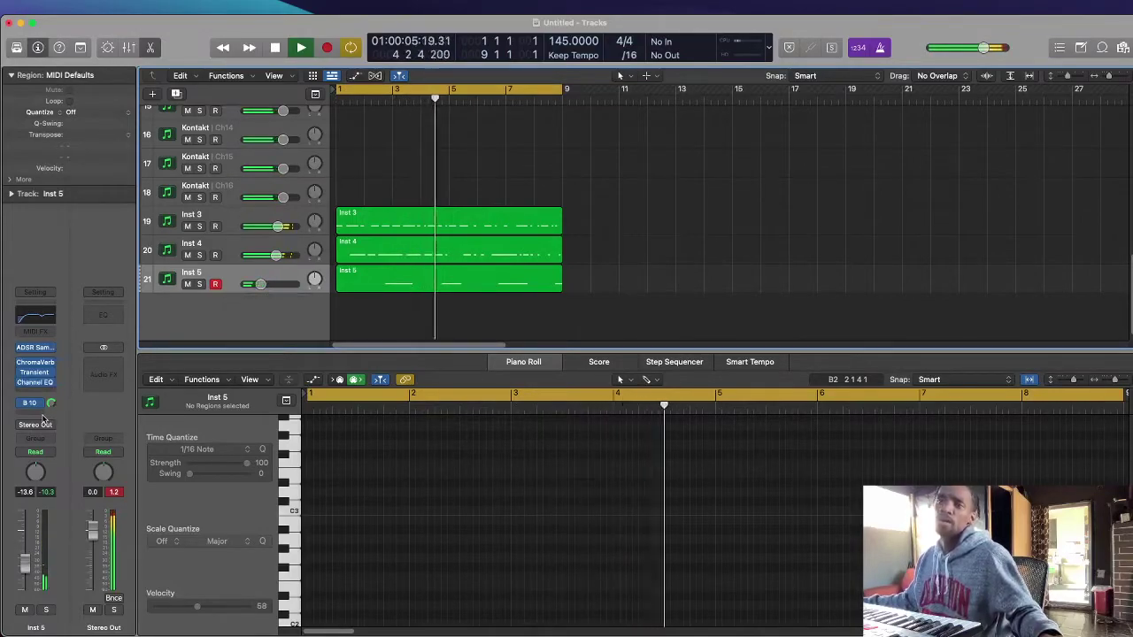
pyautogui.moveTo(31, 580); pyautogui.dragTo(31, 585)
pyautogui.scroll(5, 392, 316)
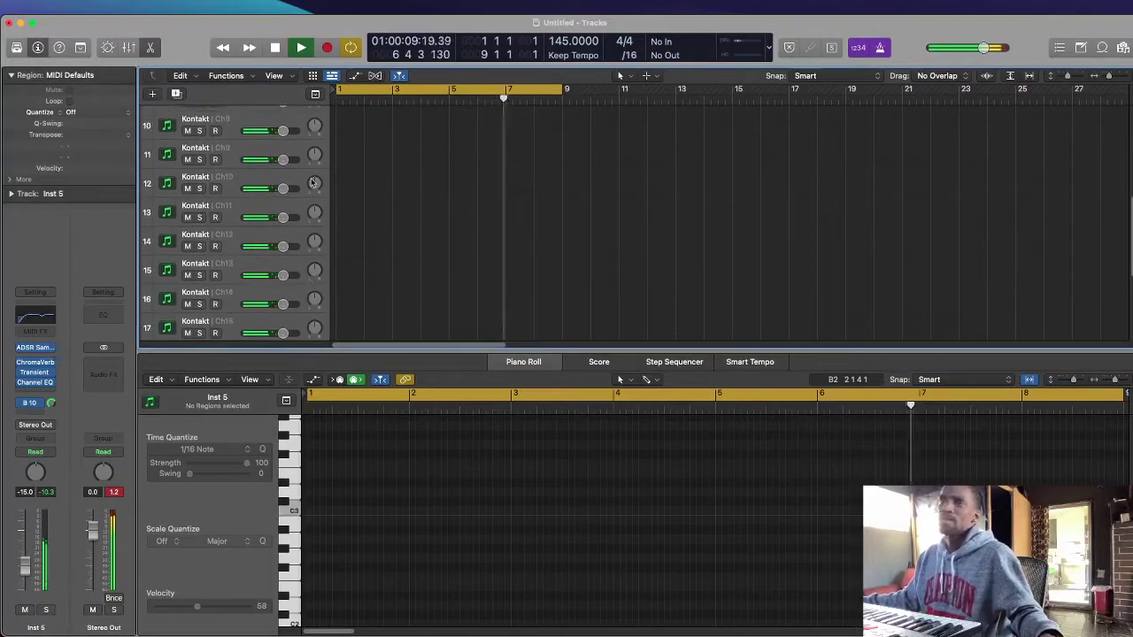
pyautogui.scroll(6, 228, 231)
pyautogui.press('space')
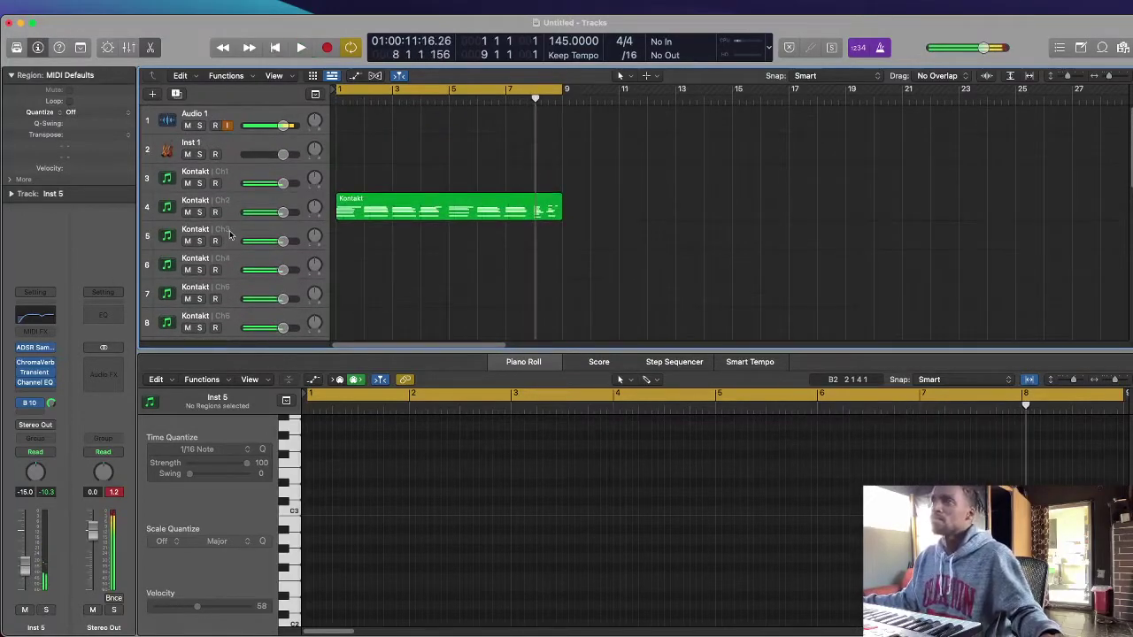
# Choose the Airy Looping Piano snapshot in Kontakt's Signal instrument and record an eight-bar part with it on the Kontakt Ch3 track.
pyautogui.doubleClick(228, 232)
pyautogui.click(623, 376)
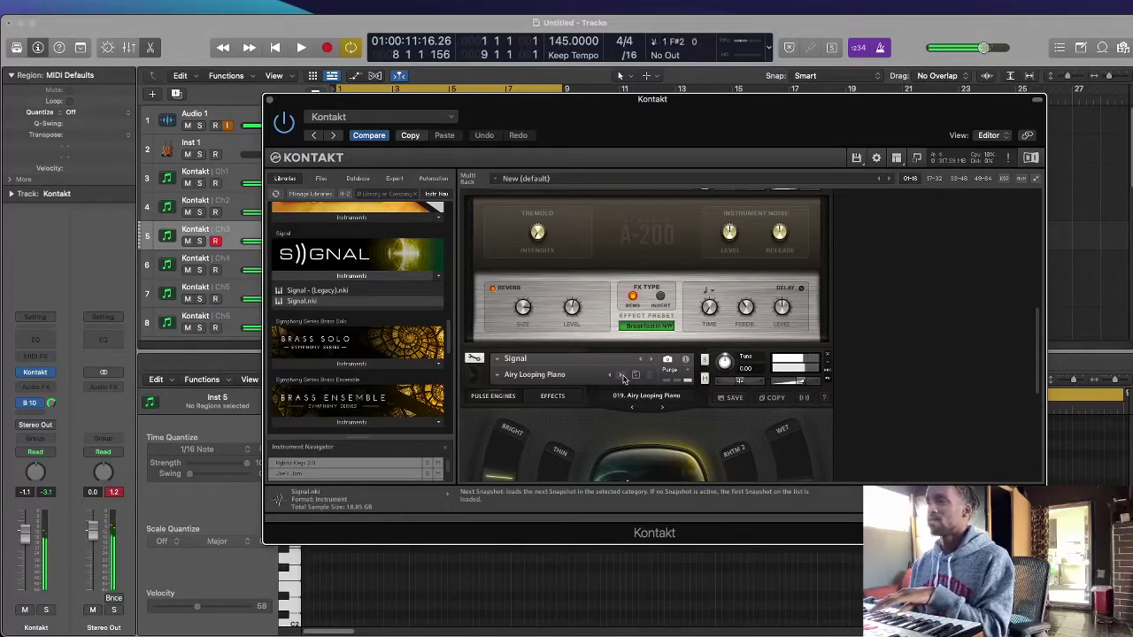
pyautogui.press('space')
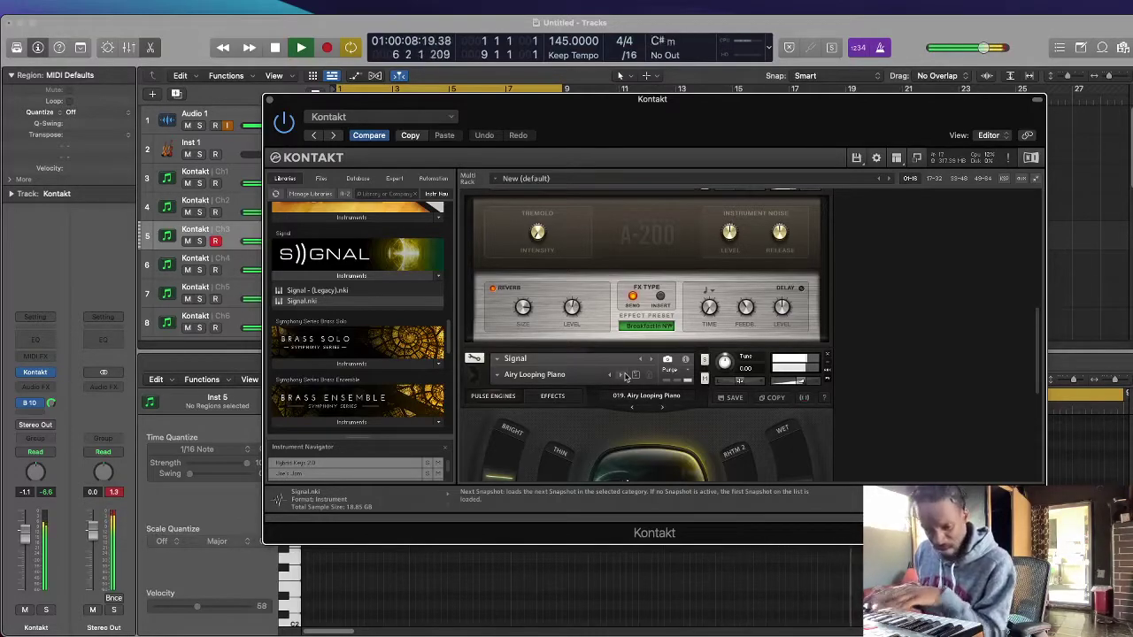
pyautogui.press('space')
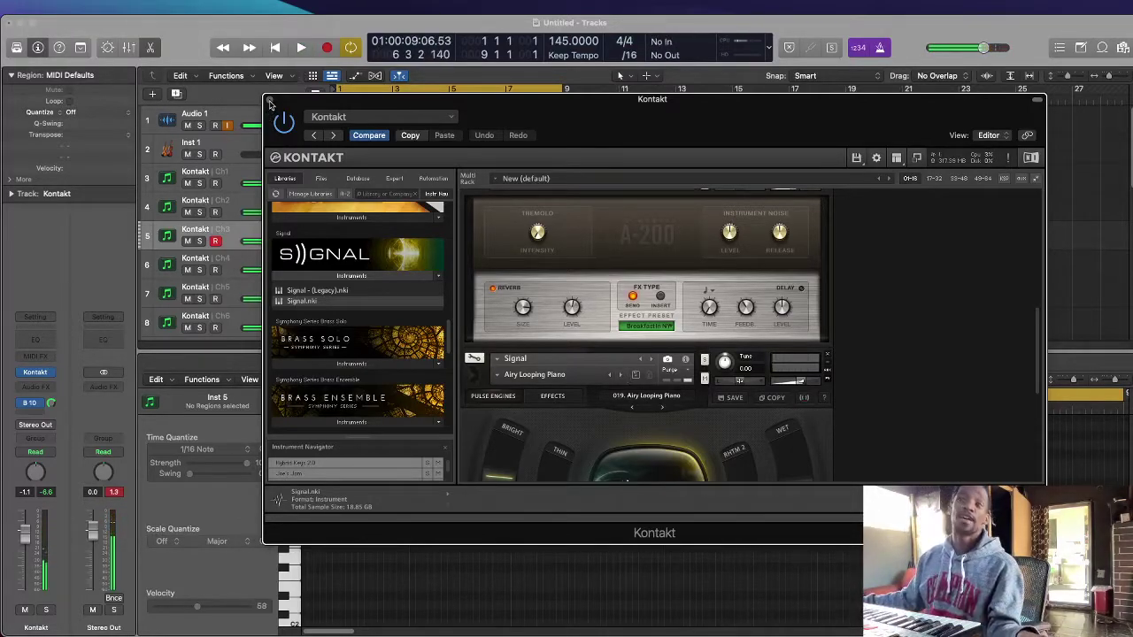
pyautogui.click(270, 101)
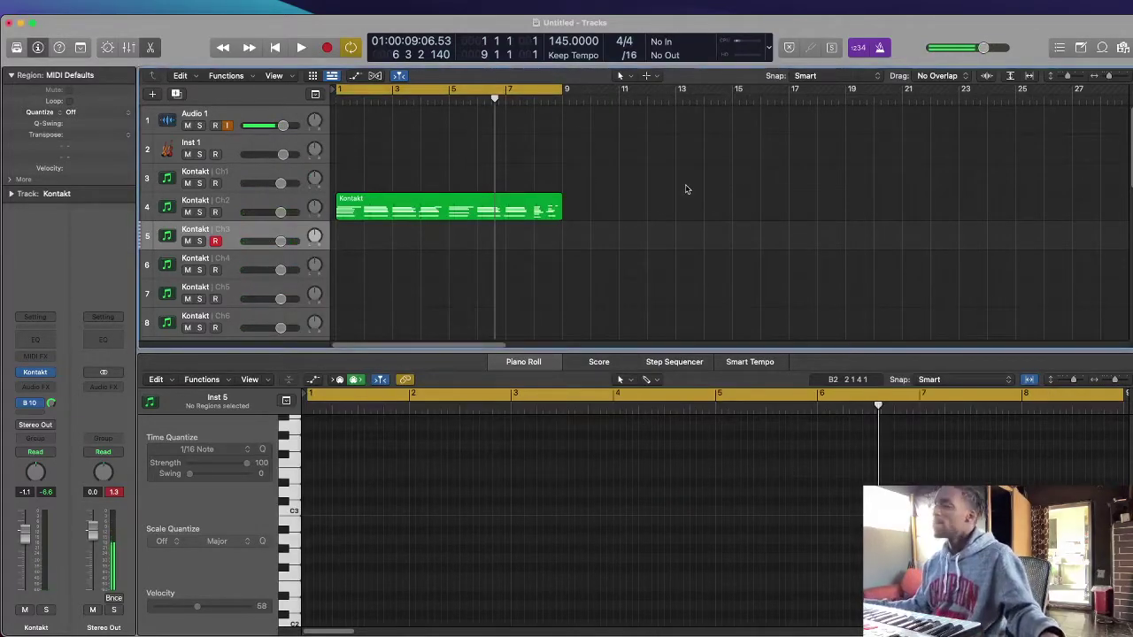
pyautogui.press('r')
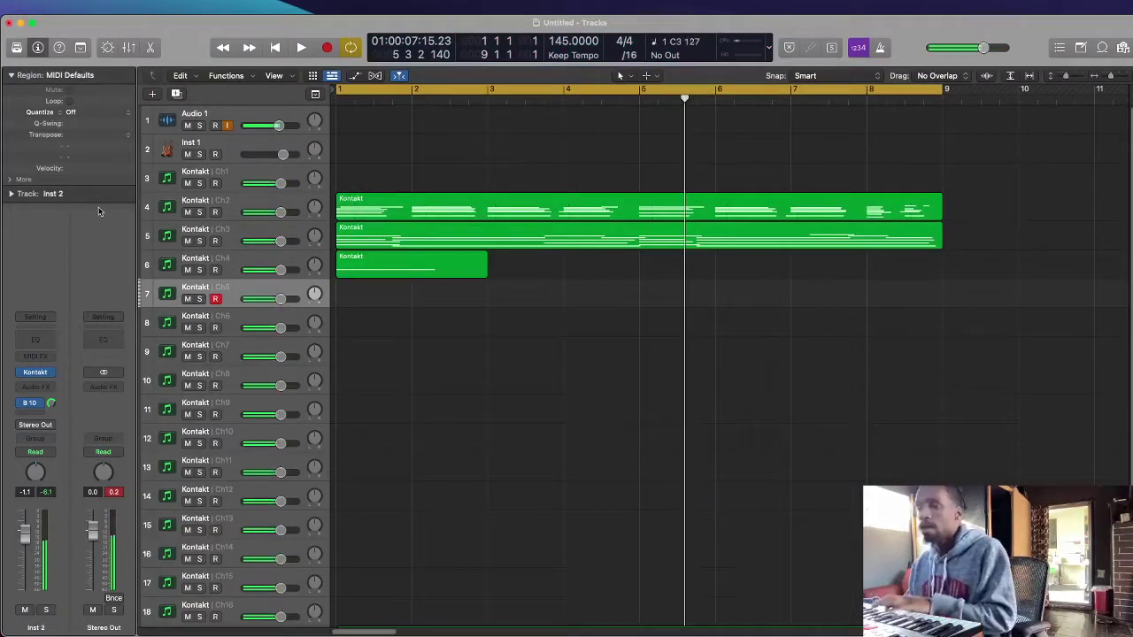
# Inspect the JJHiHat (11) sample in Kontakt's Wave Editor and close the instrument window.
pyautogui.click(35, 372)
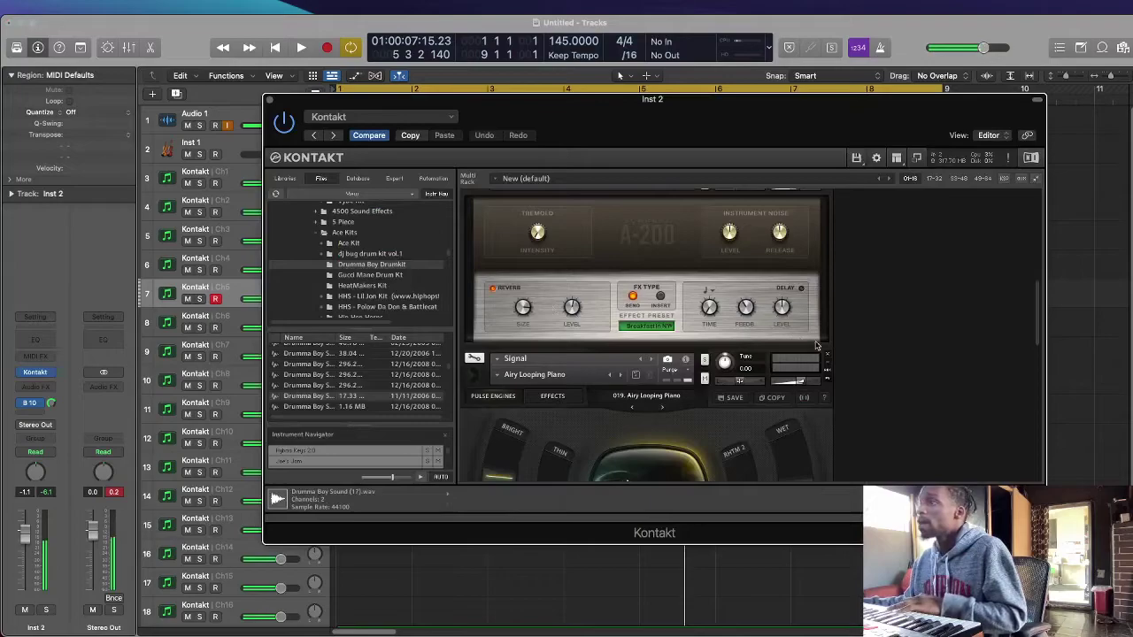
pyautogui.scroll(-10, 808, 343)
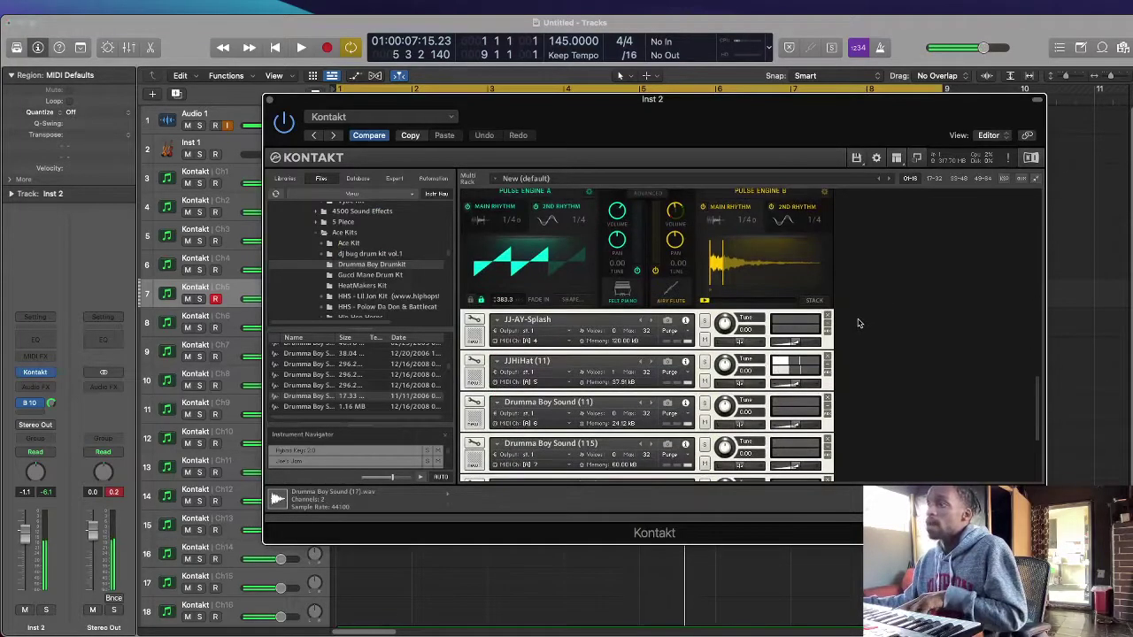
pyautogui.click(475, 361)
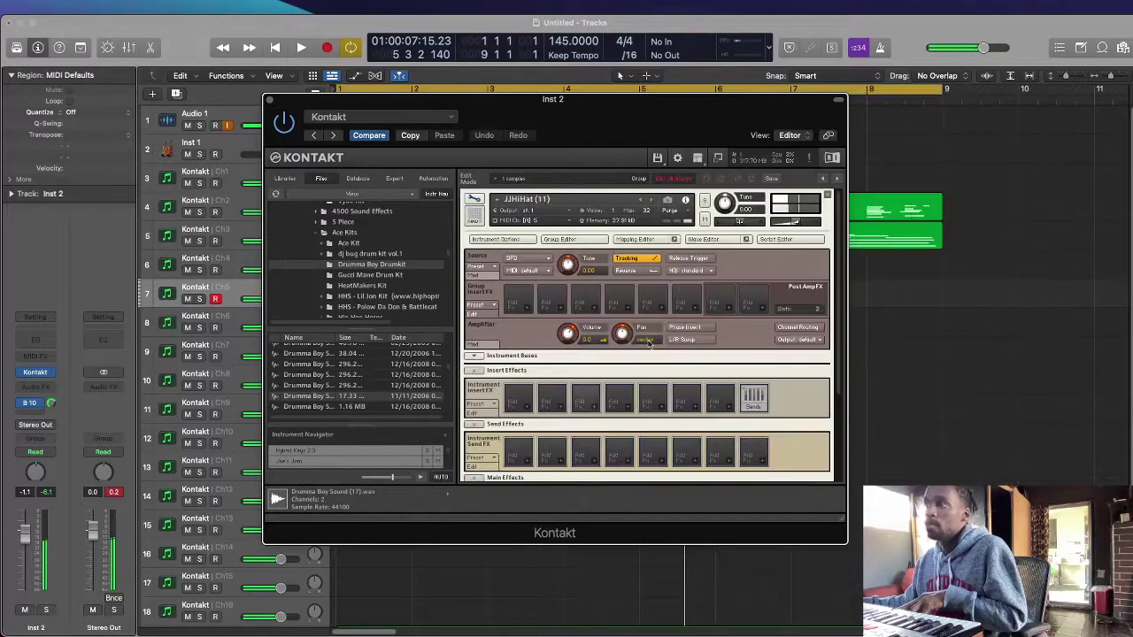
pyautogui.click(705, 239)
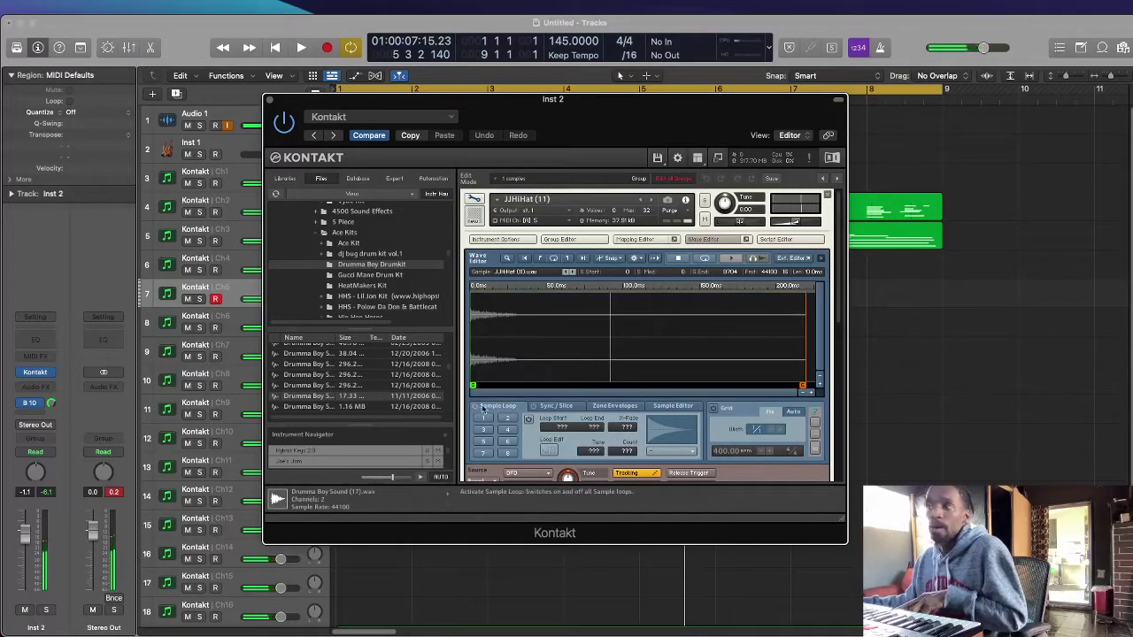
pyautogui.click(476, 200)
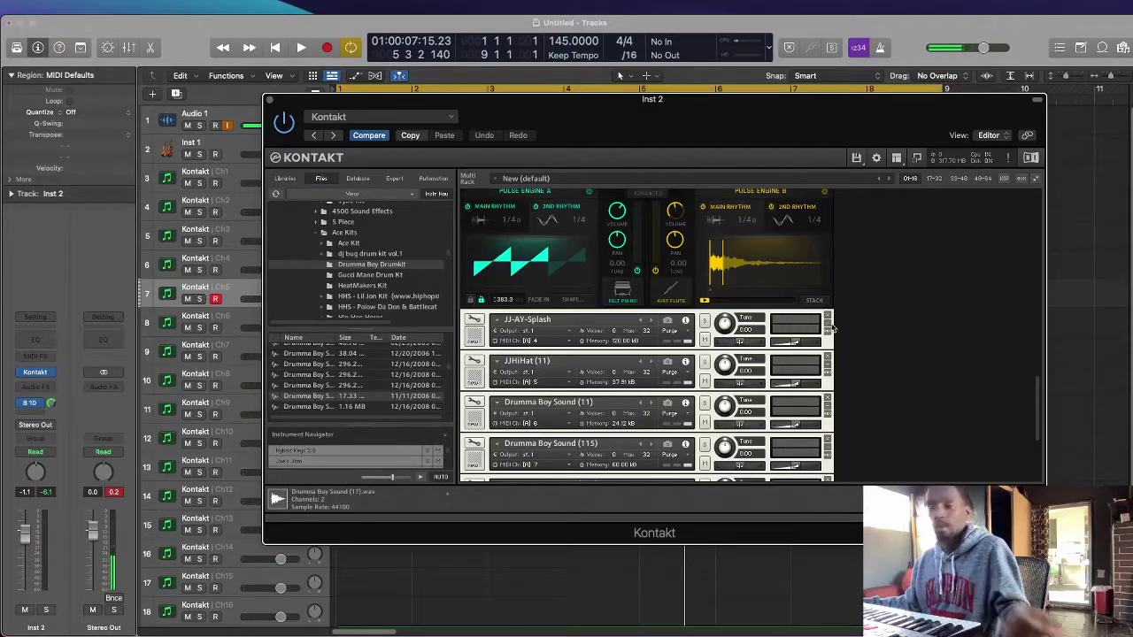
pyautogui.click(270, 100)
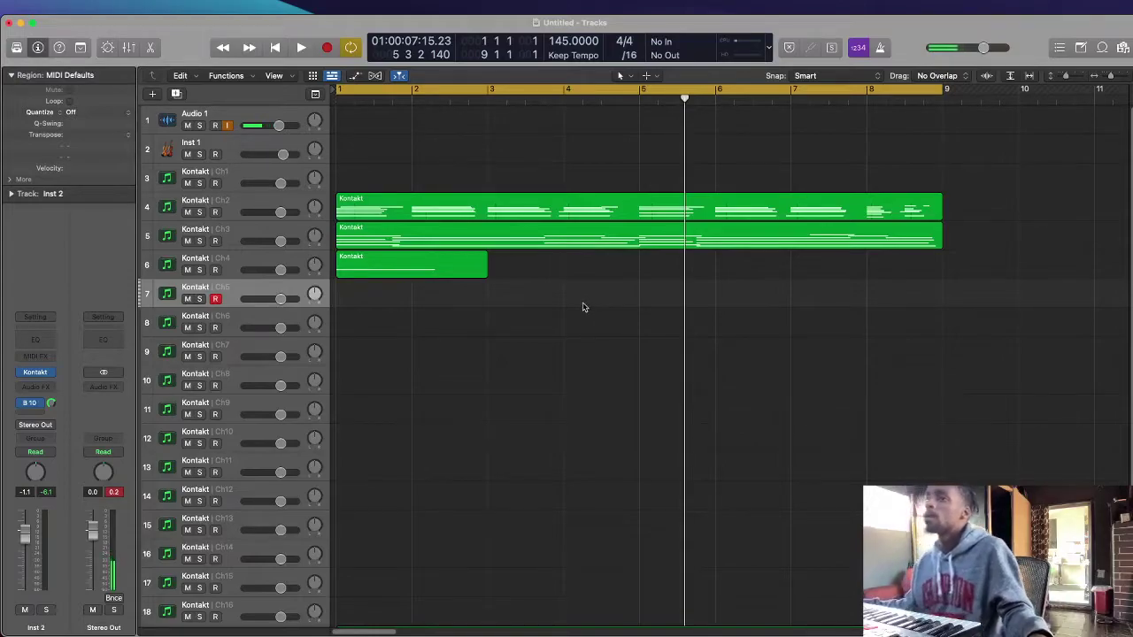
pyautogui.press('space')
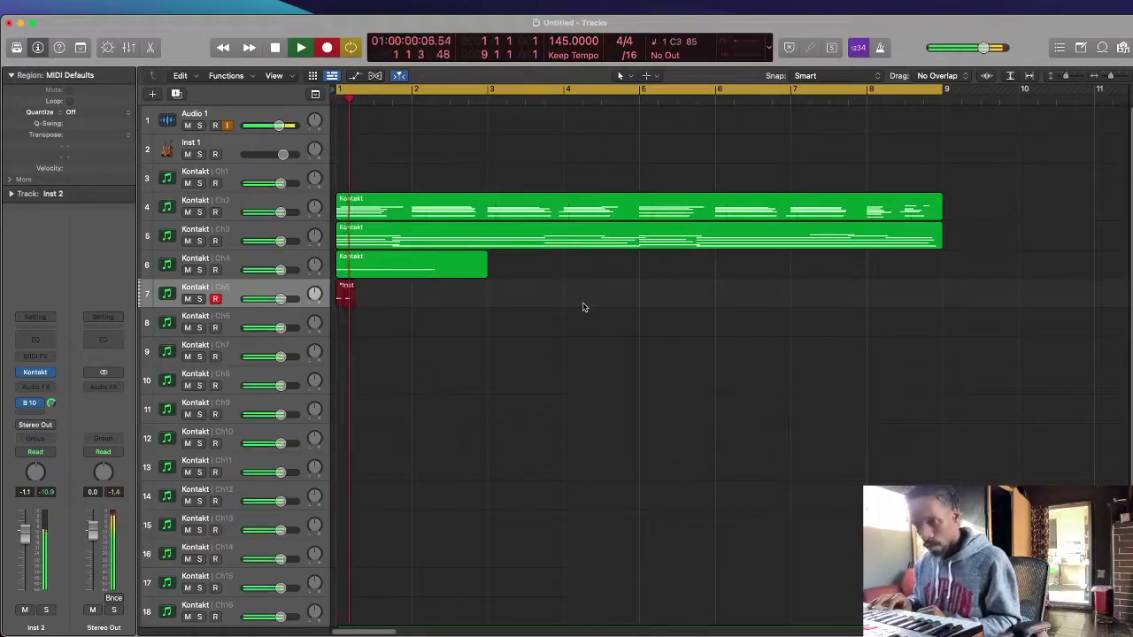
pyautogui.press('space')
pyautogui.press('Delete')
# Record a hi-hat pattern across the eight-bar loop on the Kontakt Ch5 track and quantize it to 1/16 Triplet in the Piano Roll.
pyautogui.press('r')
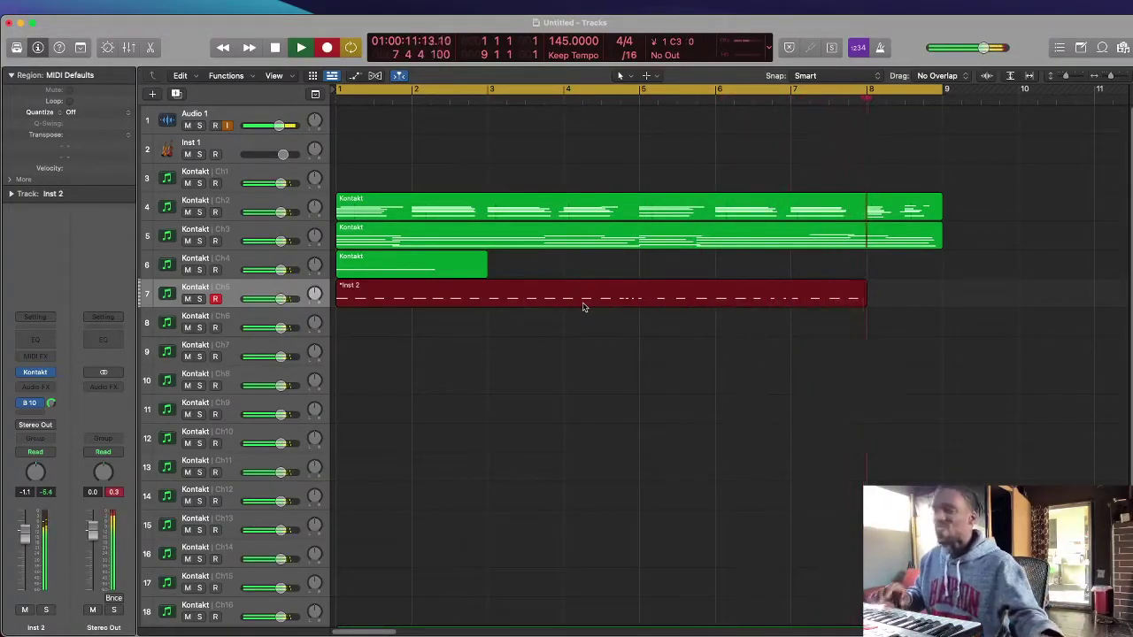
pyautogui.press('space')
pyautogui.press('p')
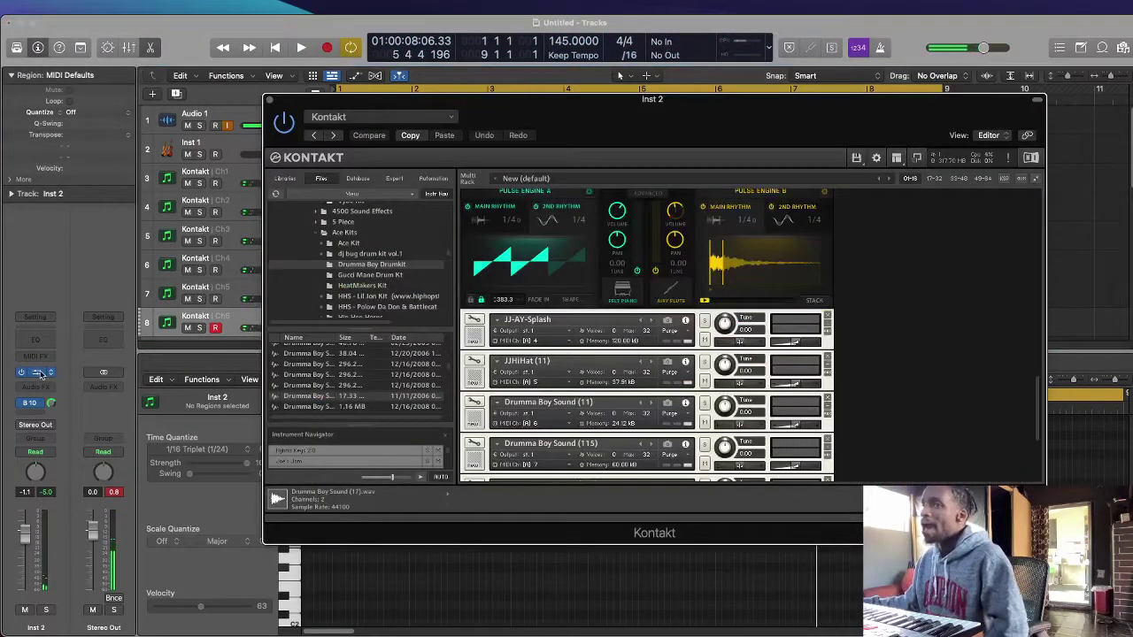
# Review the drum instruments loaded in Kontakt and record an eight-bar drum pattern on the Kontakt Ch6 track.
pyautogui.click(36, 372)
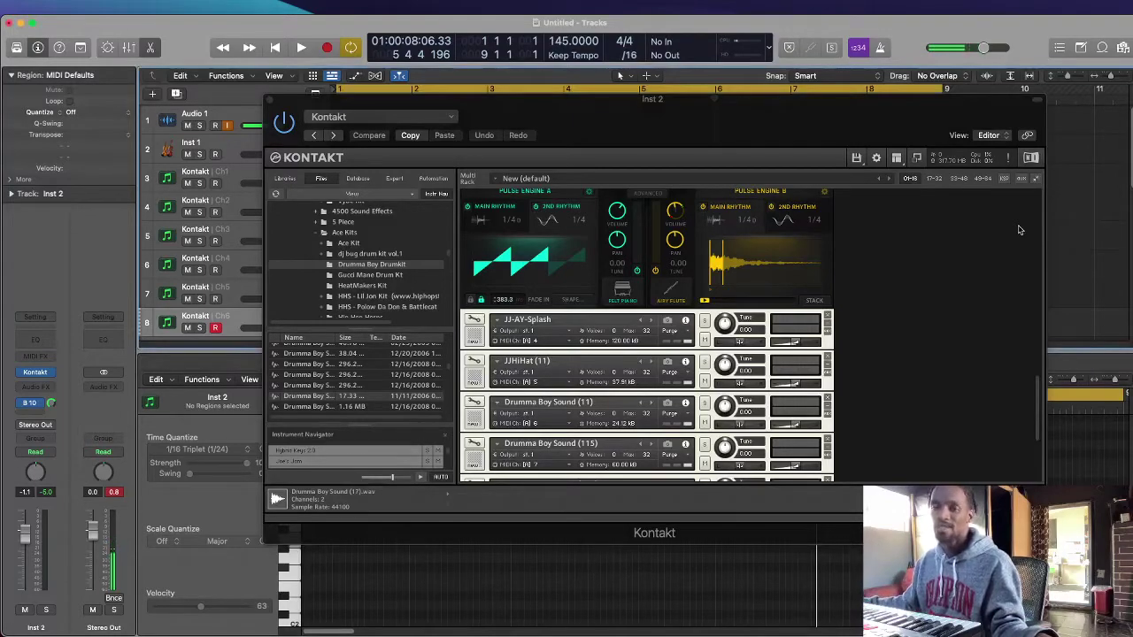
pyautogui.scroll(-4, 1020, 230)
pyautogui.press('space')
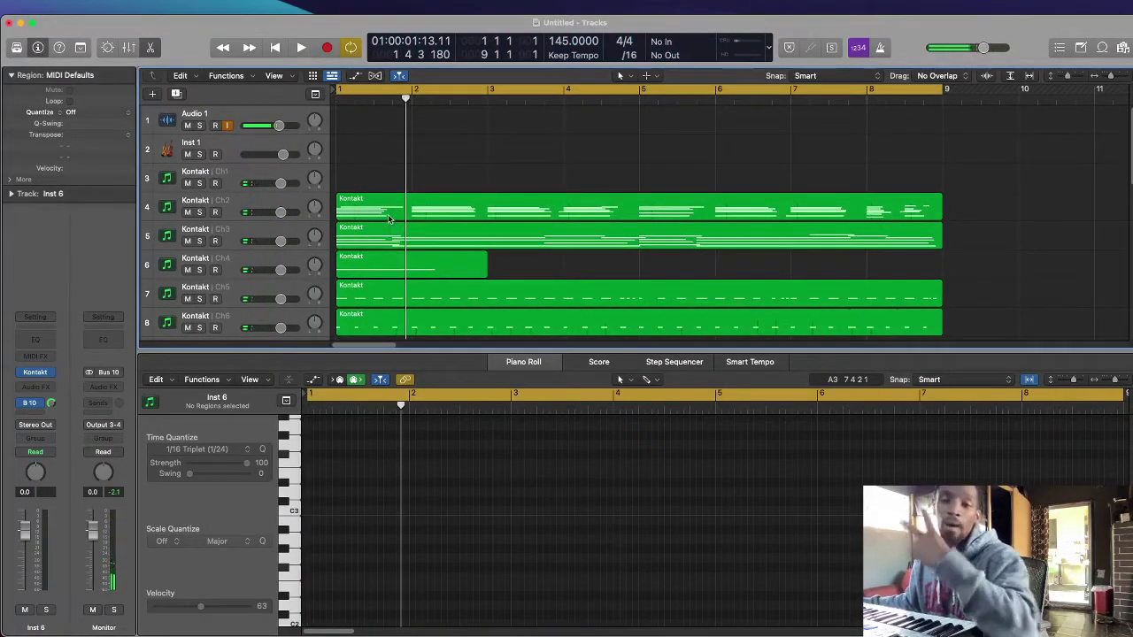
# Select the Inst 1 strings track.
pyautogui.click(235, 142)
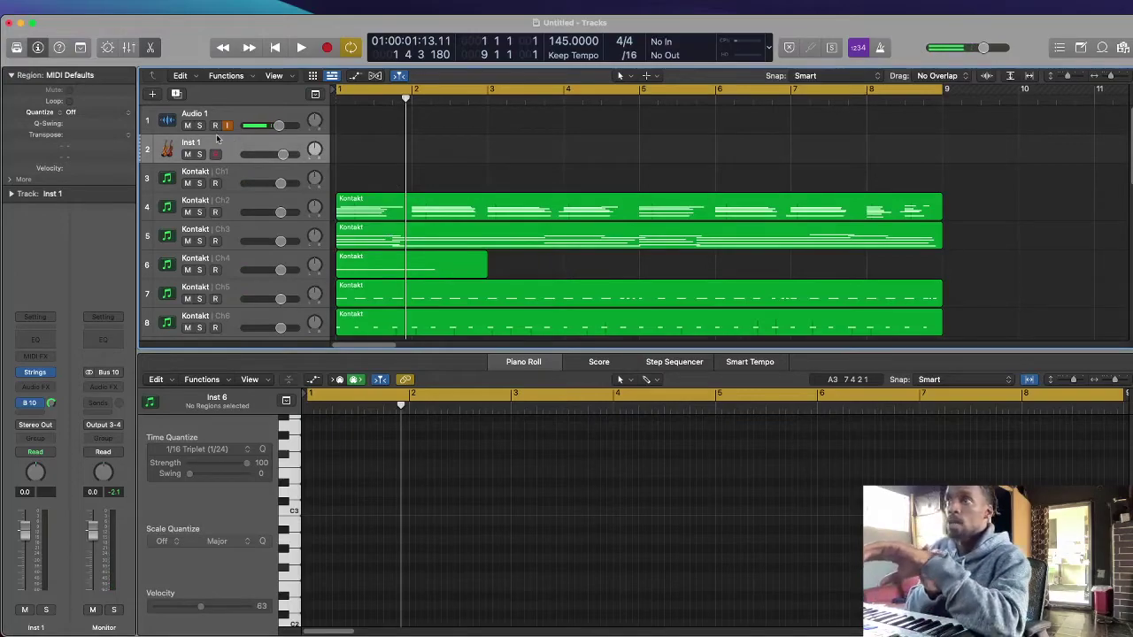